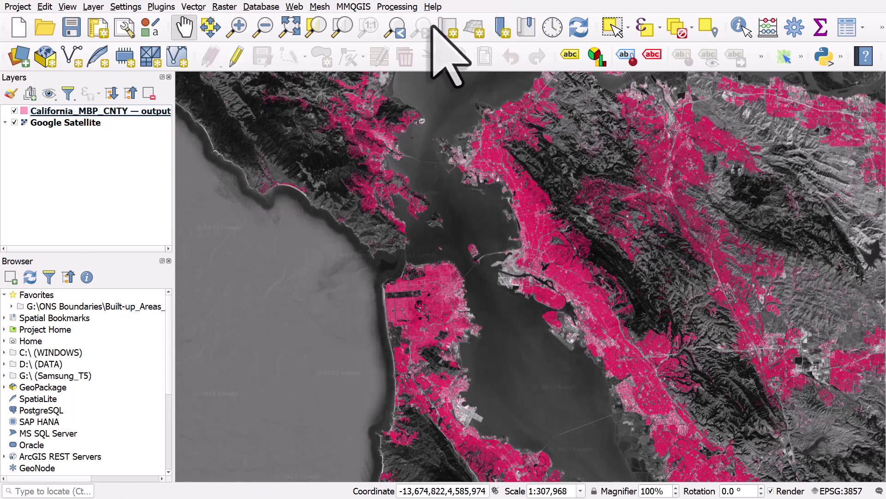
- Render the Google Satellite basemap in grayscale By lightness
left_click(91, 123)
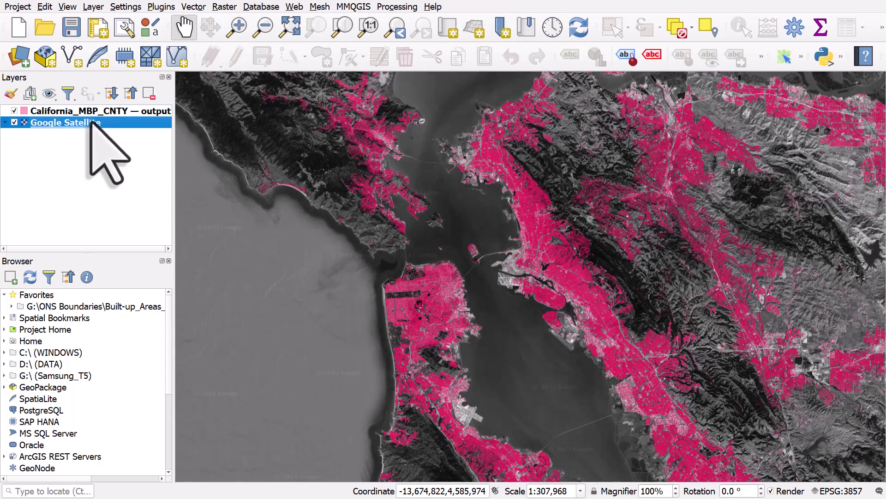
double_click(91, 122)
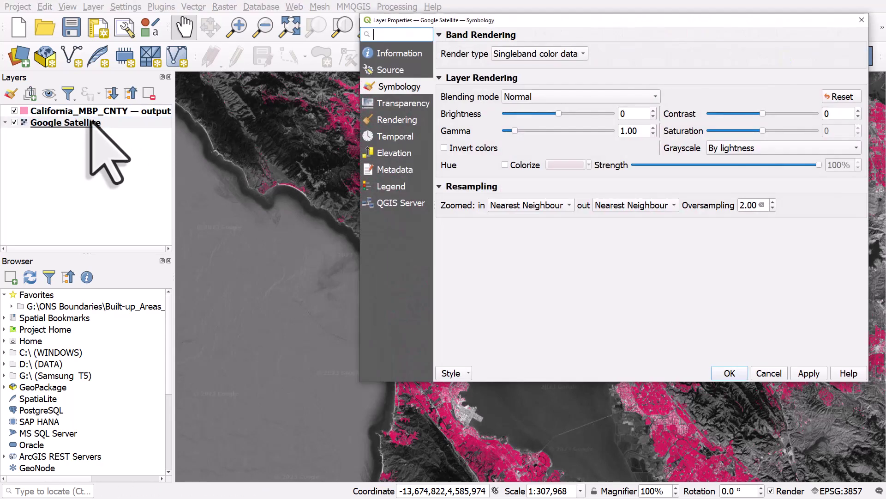
left_click(727, 152)
left_click(760, 150)
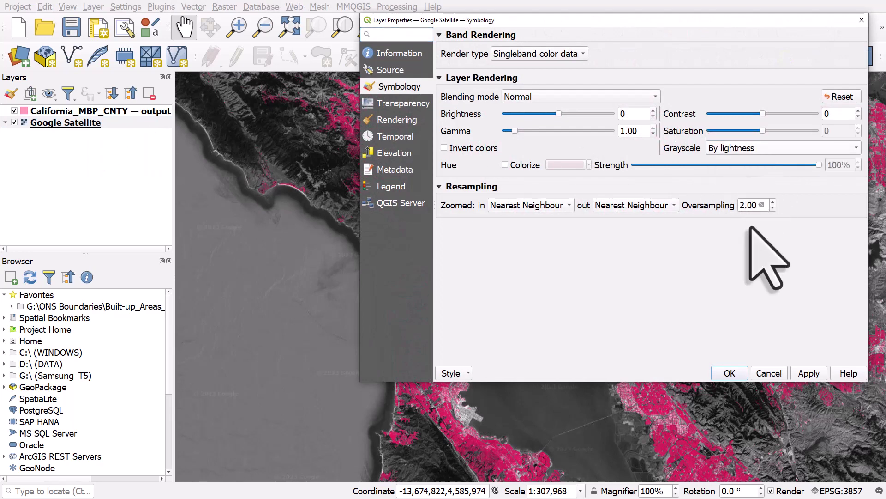
left_click(735, 373)
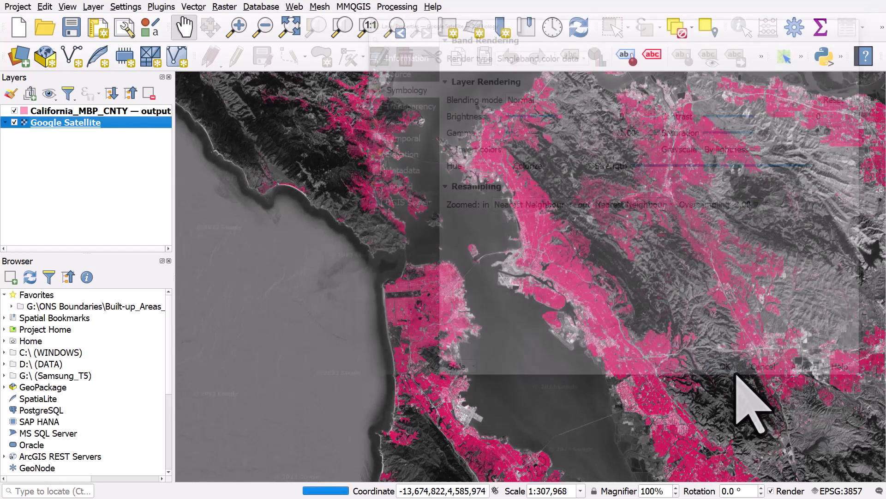
- Start a query filter on California_MBP_CNTY — output using the NAME field
left_click(107, 112)
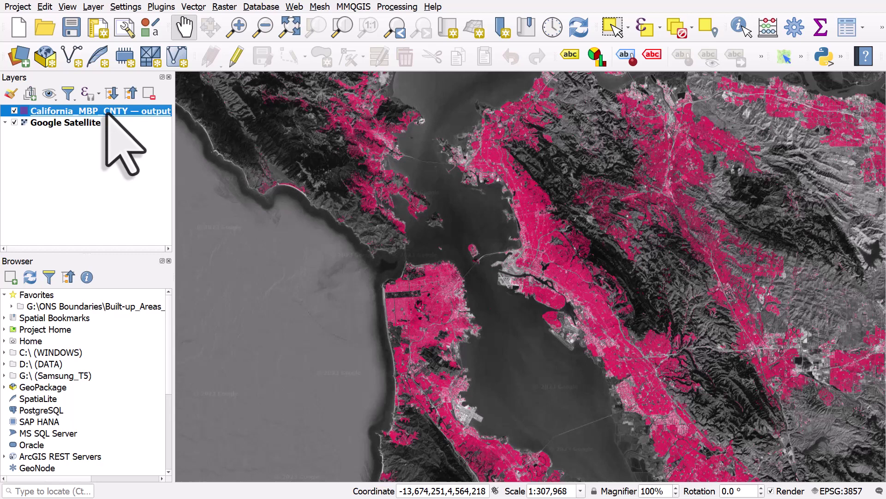
right_click(107, 112)
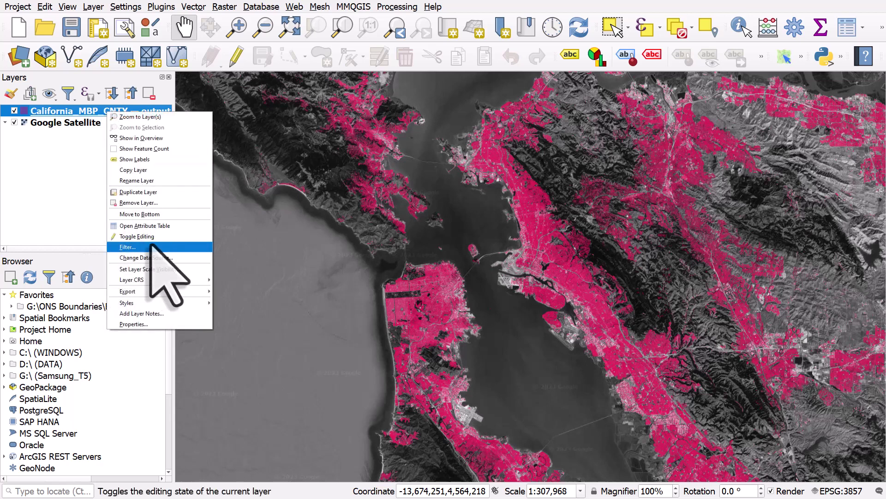
left_click(139, 236)
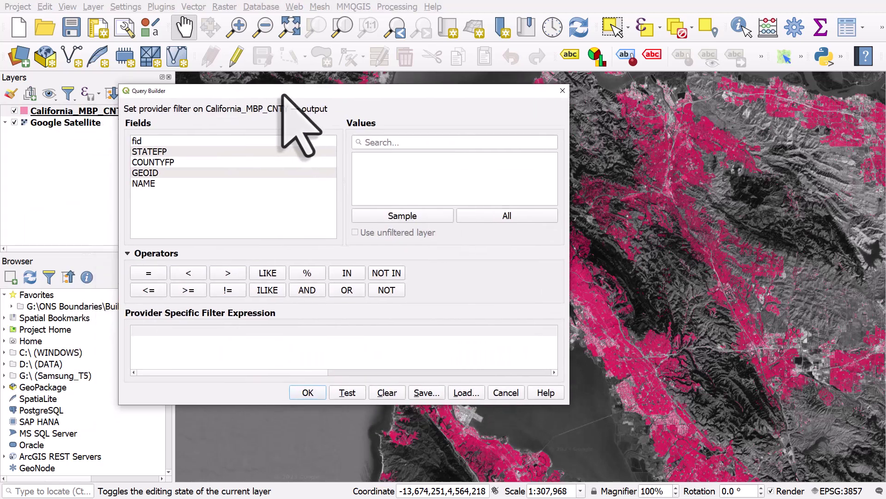
left_click_drag(286, 83, 229, 40)
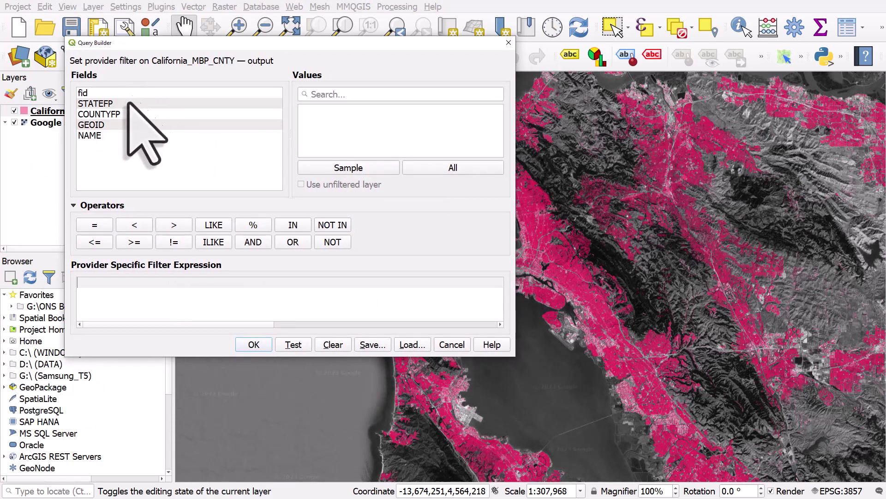
left_click(115, 136)
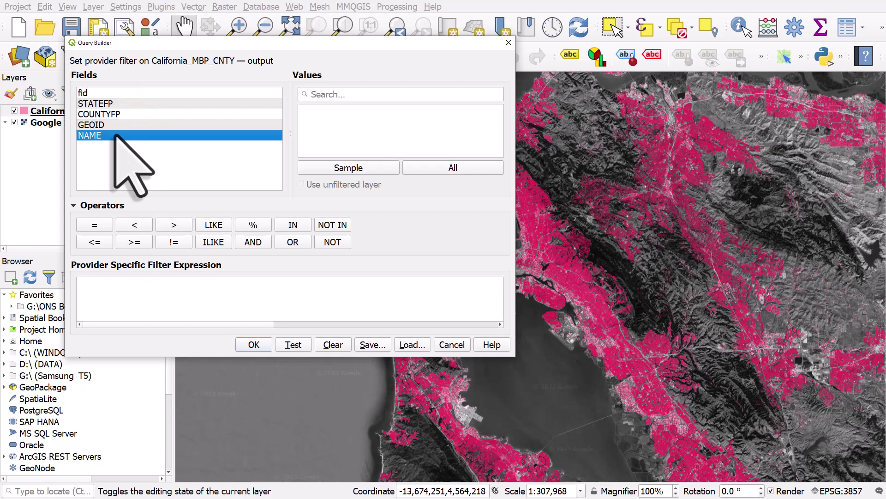
double_click(115, 136)
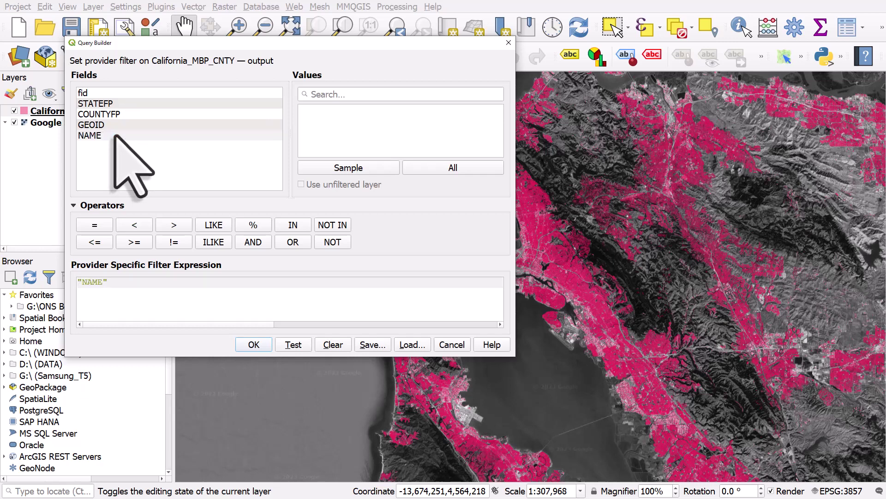
- Complete the expression "NAME" = 'San Francisco' from all values and apply it
left_click(441, 169)
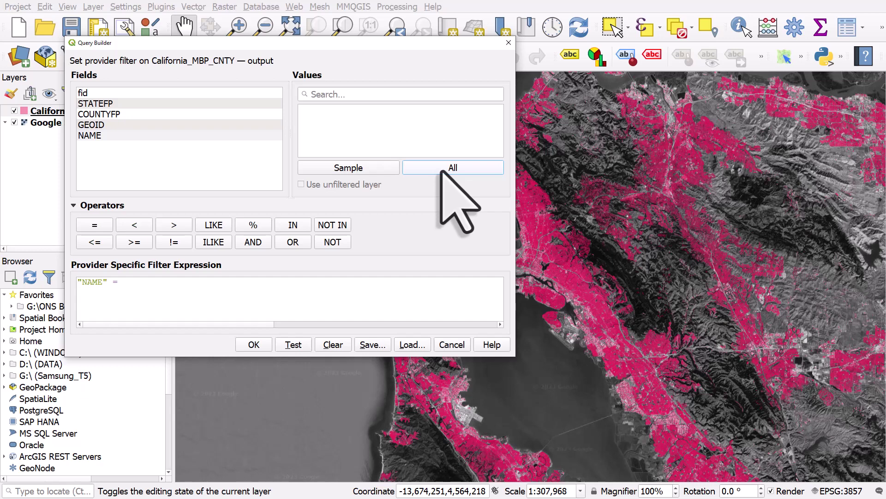
left_click(441, 170)
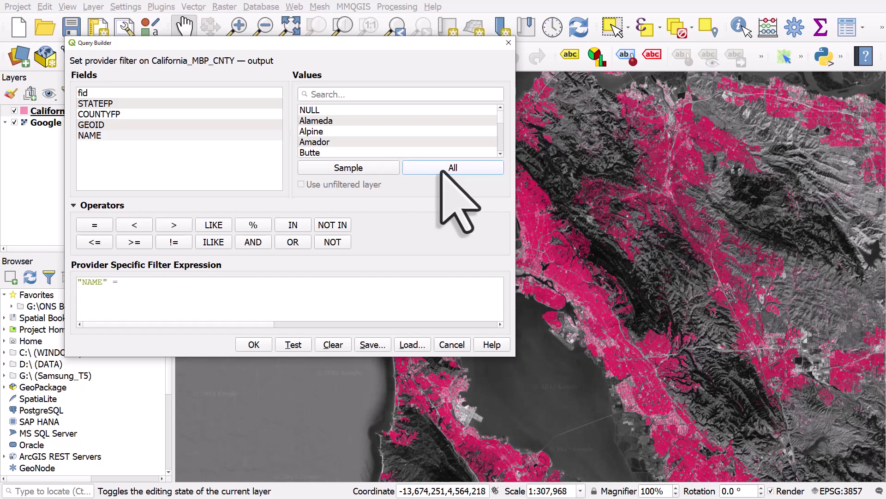
left_click(398, 97)
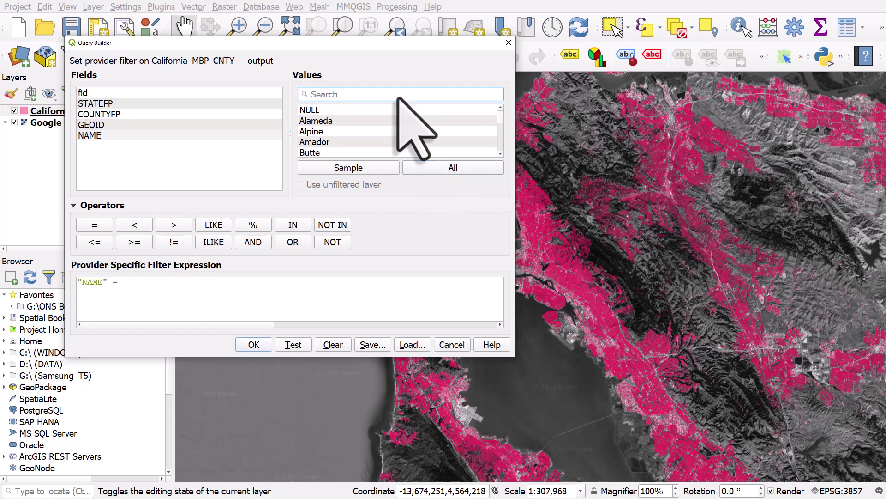
type("san fran")
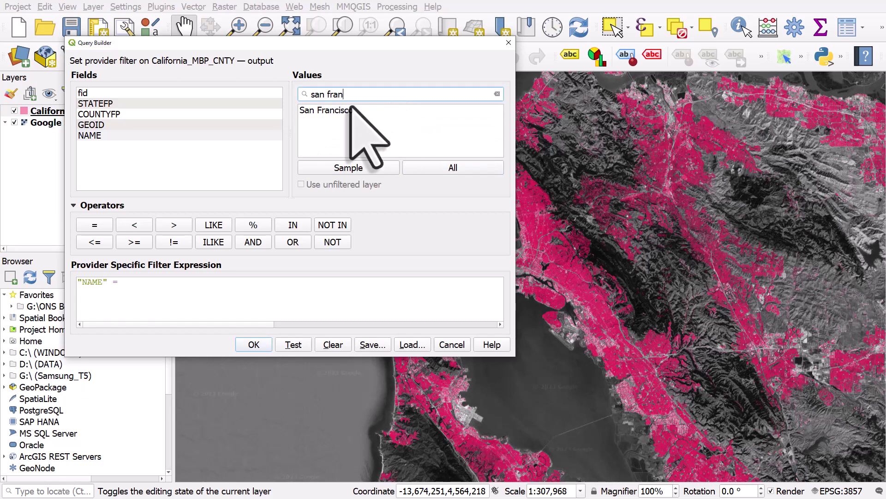
double_click(326, 111)
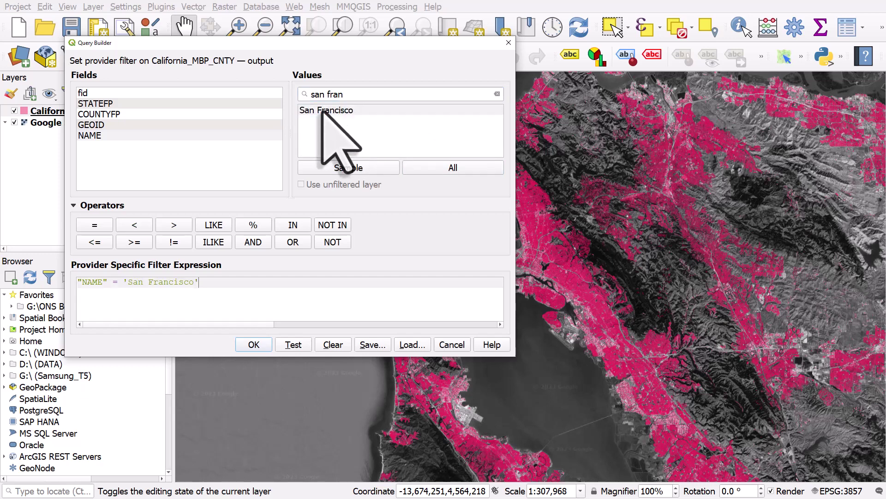
left_click(259, 347)
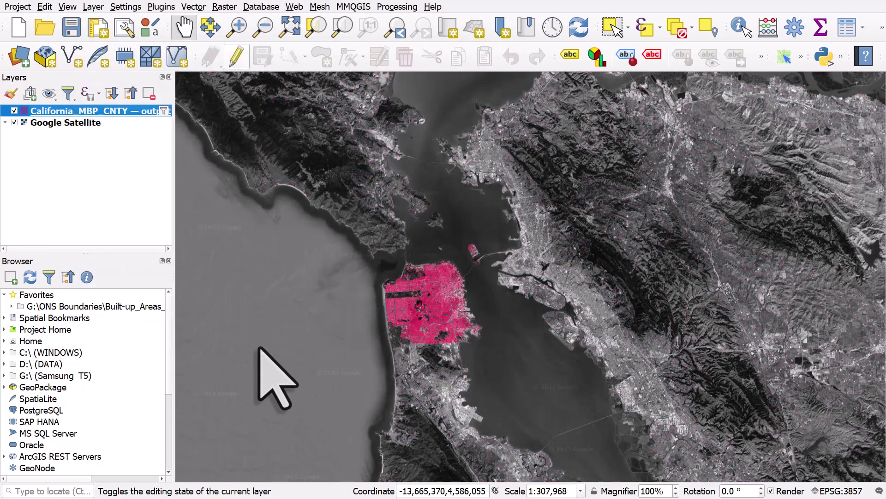
- Zoom to the filtered layer and check its 39,090 records in the attribute table
left_click(344, 35)
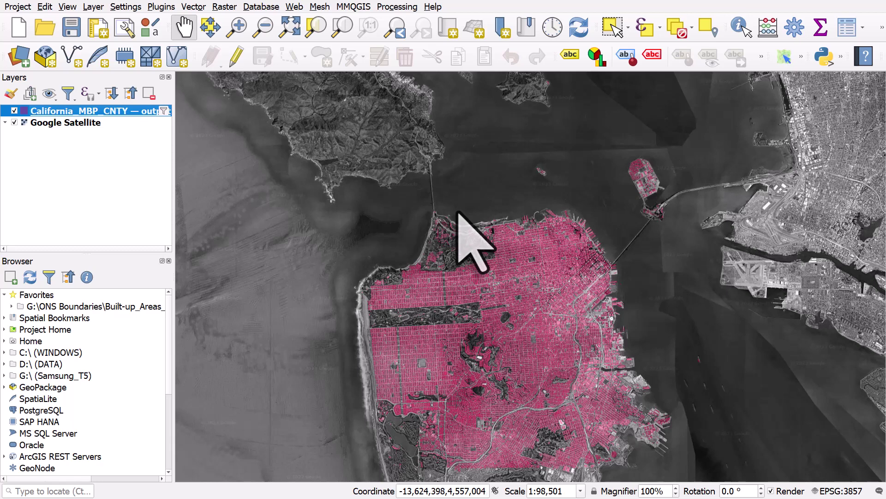
left_click(840, 23)
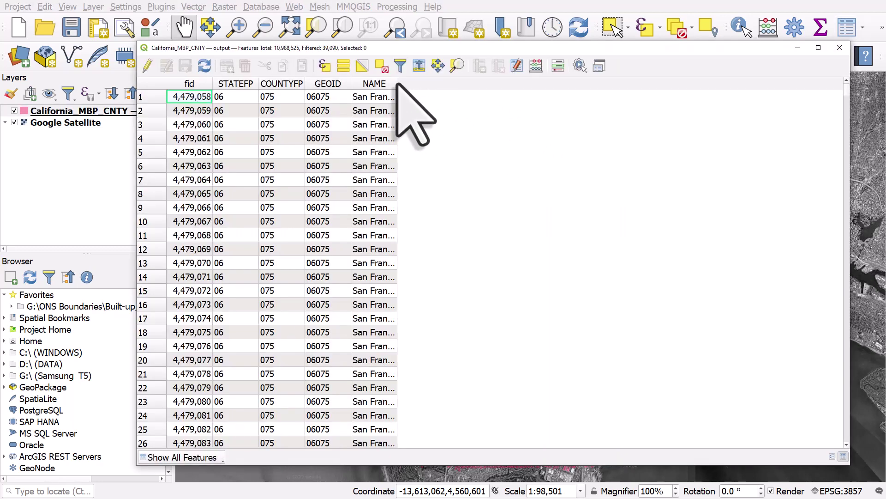
left_click(840, 47)
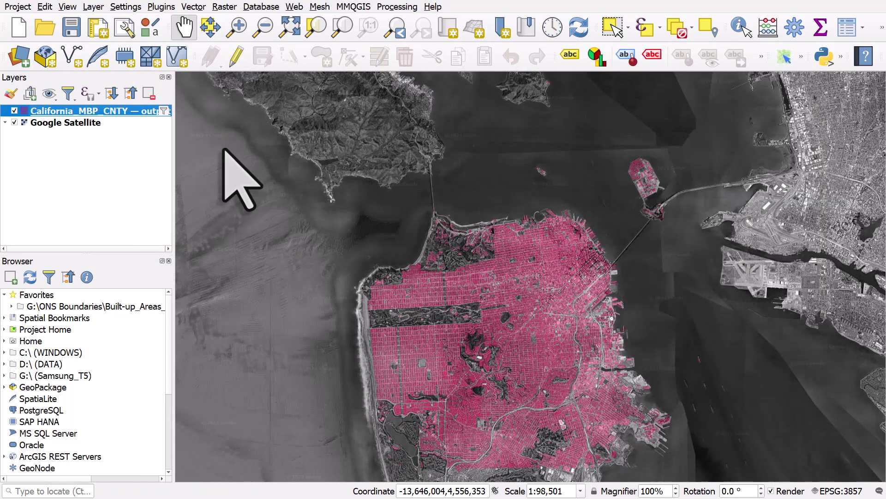
- Open Manage and Install Plugins, show All plugins, and search for 'spatial'
left_click(159, 8)
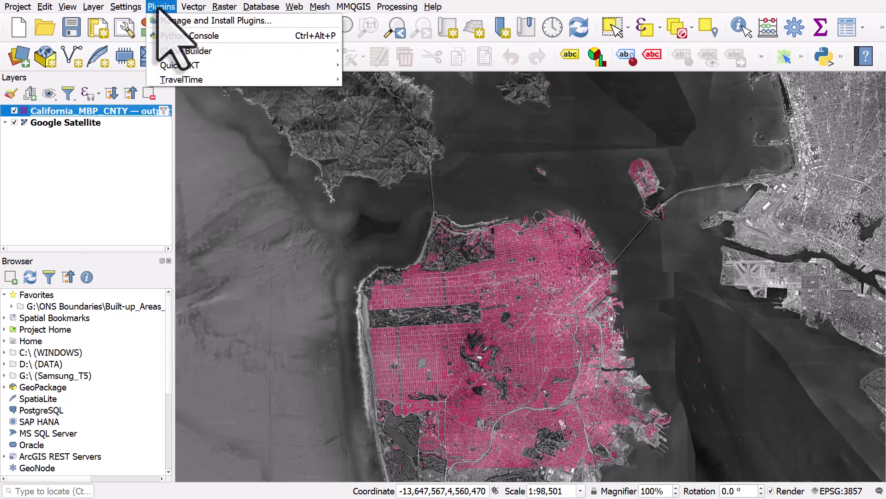
left_click(178, 20)
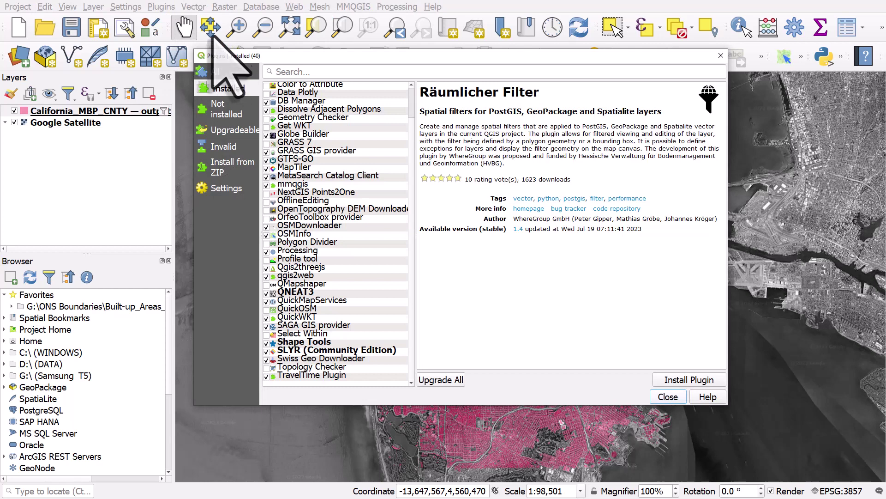
left_click(302, 72)
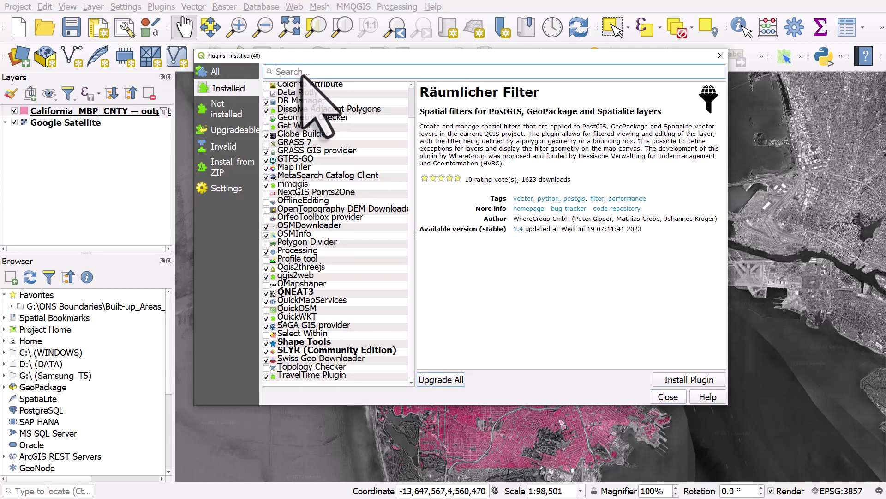
left_click(215, 71)
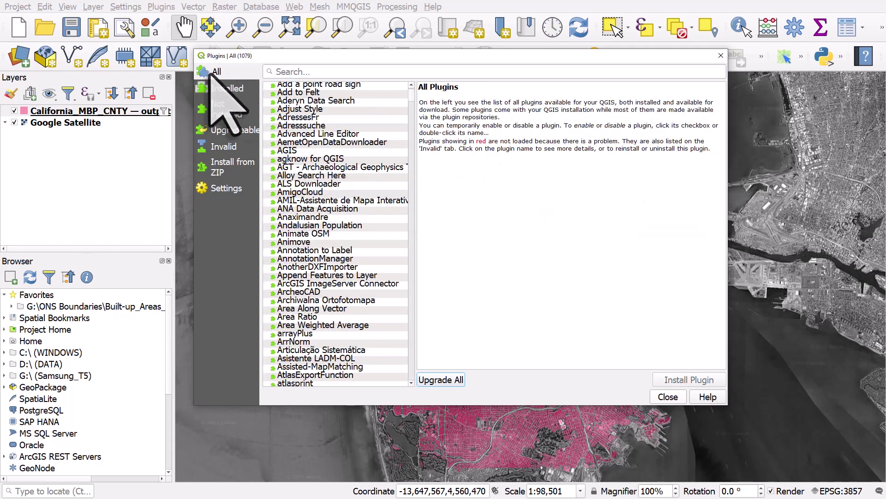
left_click(286, 73)
type("raum")
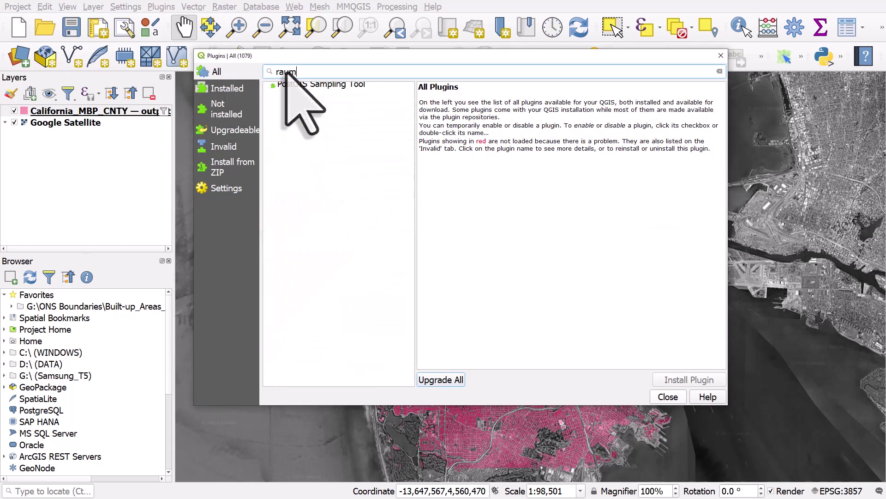
key("BackSpace")
key("BackSpace")
key("BackSpace")
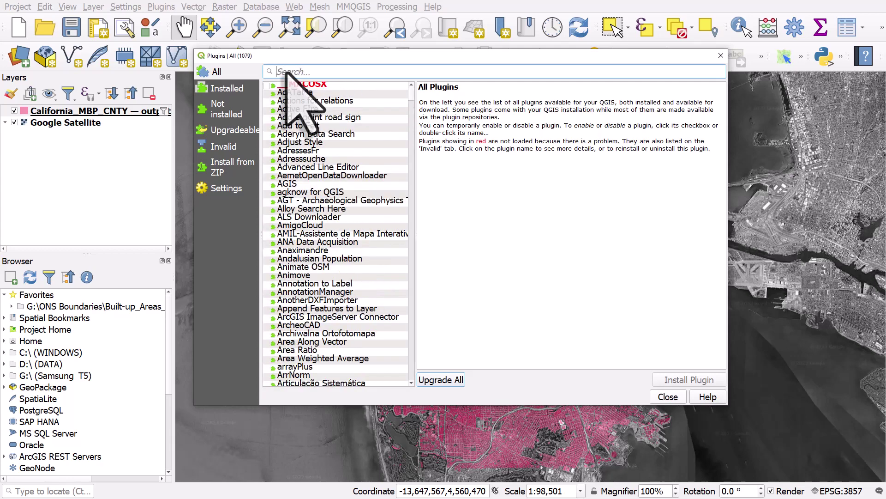
type("spatial")
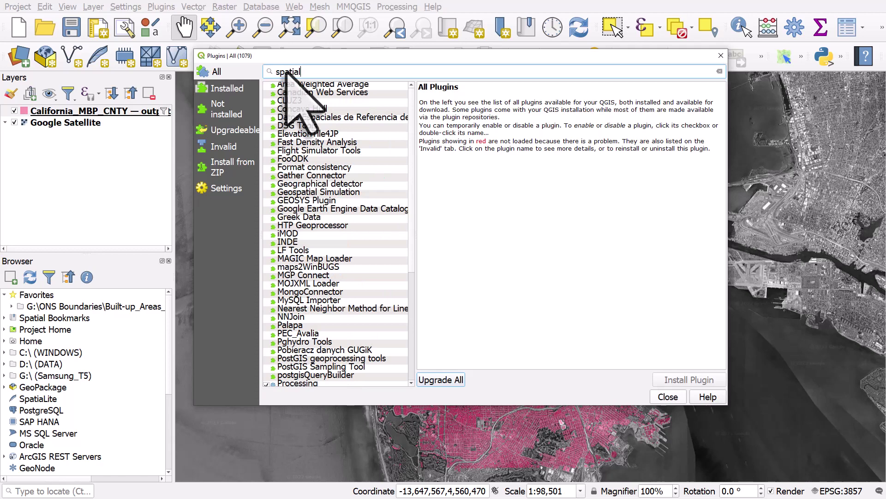
scroll(324, 186, "down", 7)
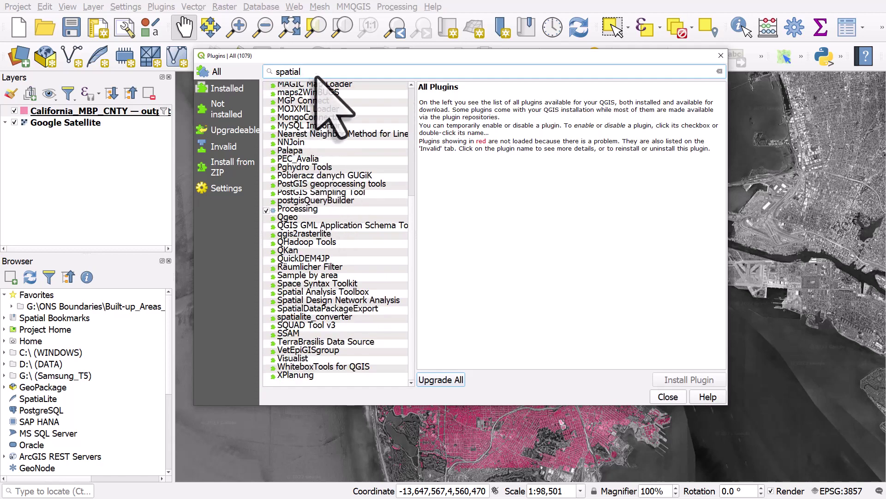
scroll(413, 123, "up", 7)
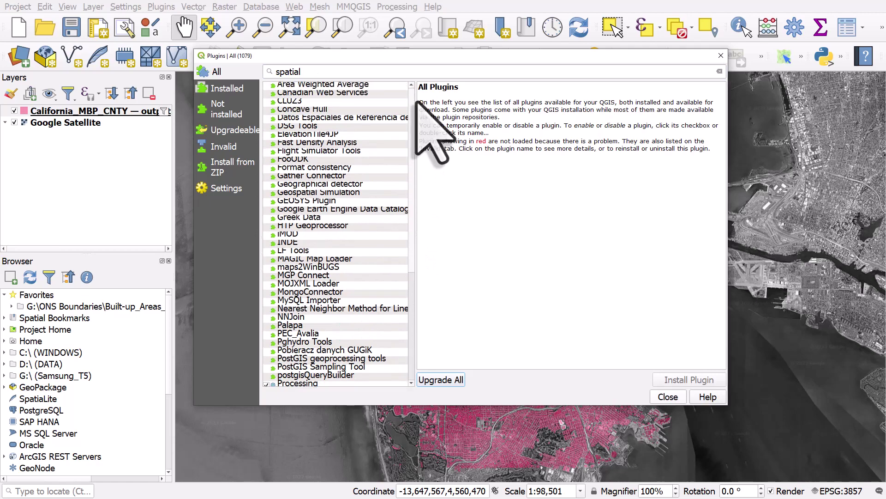
scroll(401, 139, "down", 7)
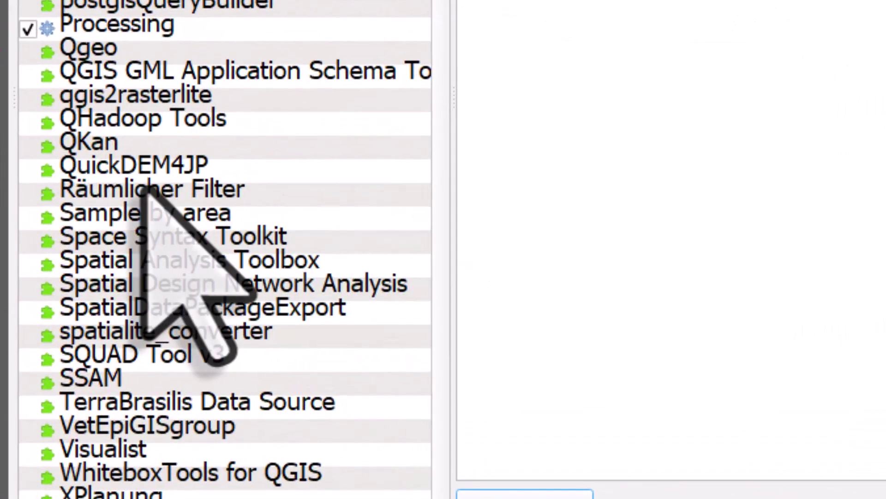
- Install Räumlicher Filter from its plugin details and close the plugin manager
left_click(144, 190)
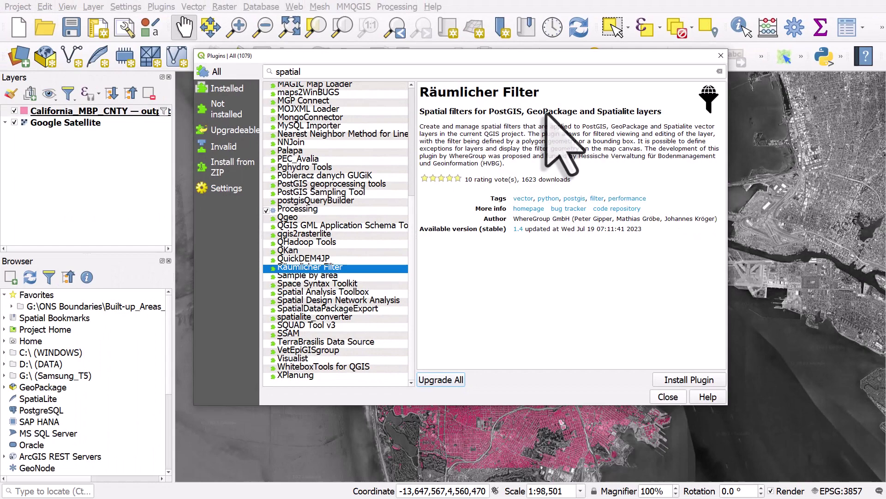
left_click(674, 381)
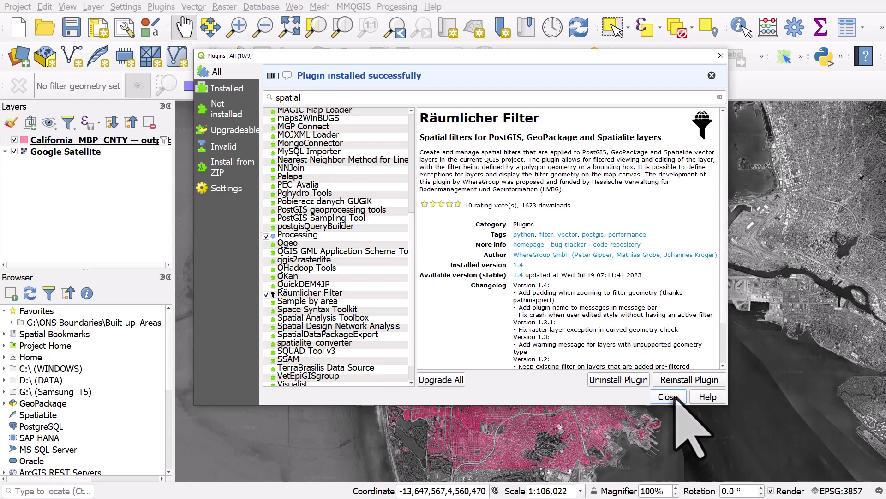
left_click(675, 396)
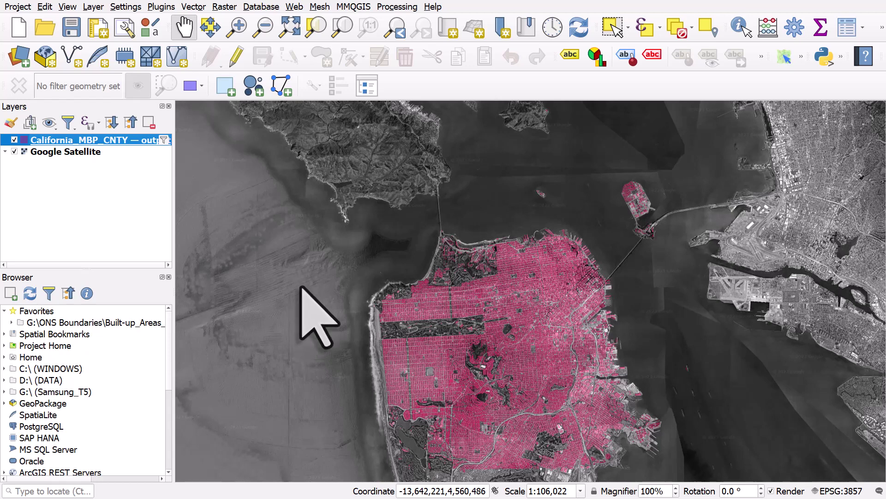
- Zoom into northwest San Francisco, then box-select and deselect the building footprints
left_click(236, 27)
left_click_drag(364, 270, 460, 330)
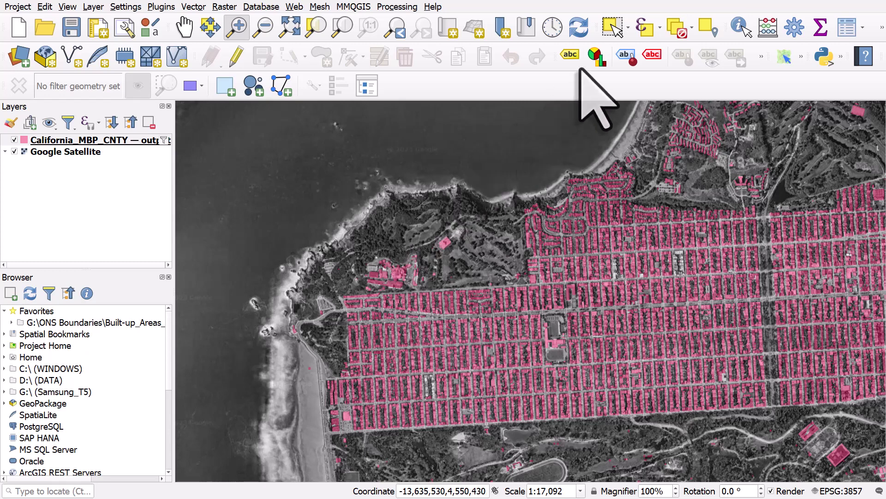
left_click(628, 28)
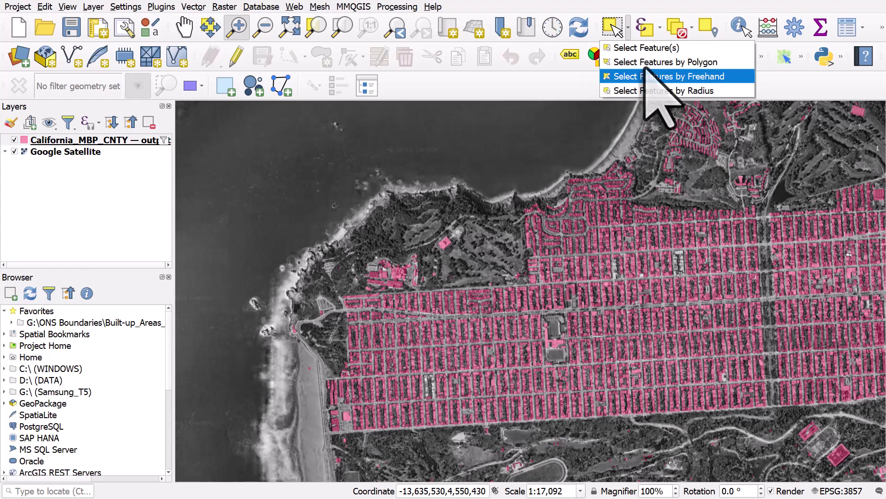
left_click(644, 48)
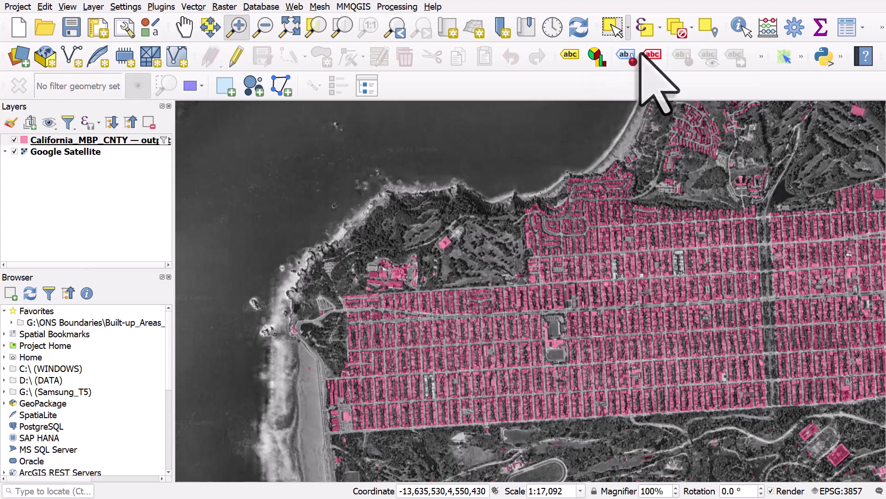
left_click_drag(267, 149, 768, 434)
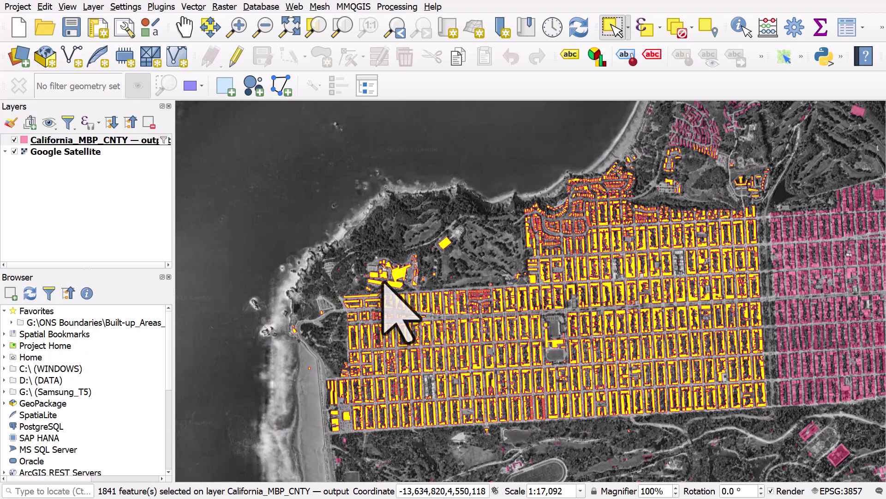
left_click(678, 33)
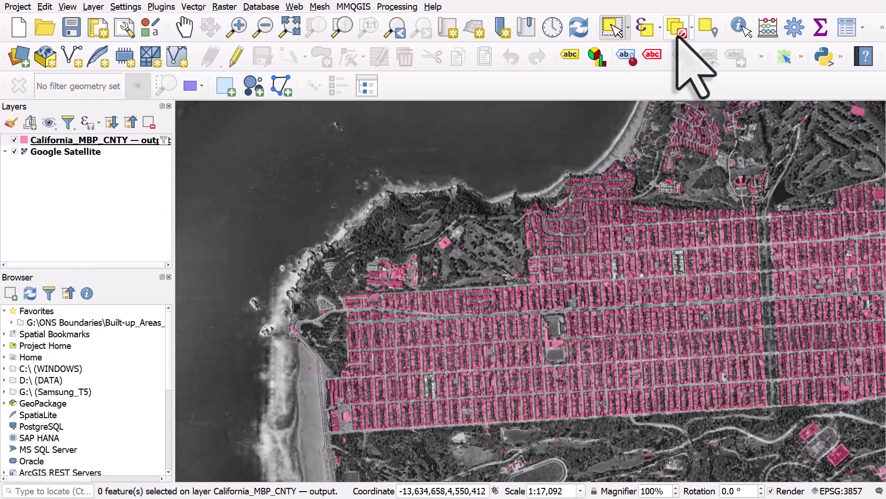
- Sketch a filter polygon over northwest San Francisco, hide its outline, and zoom out
left_click(134, 141)
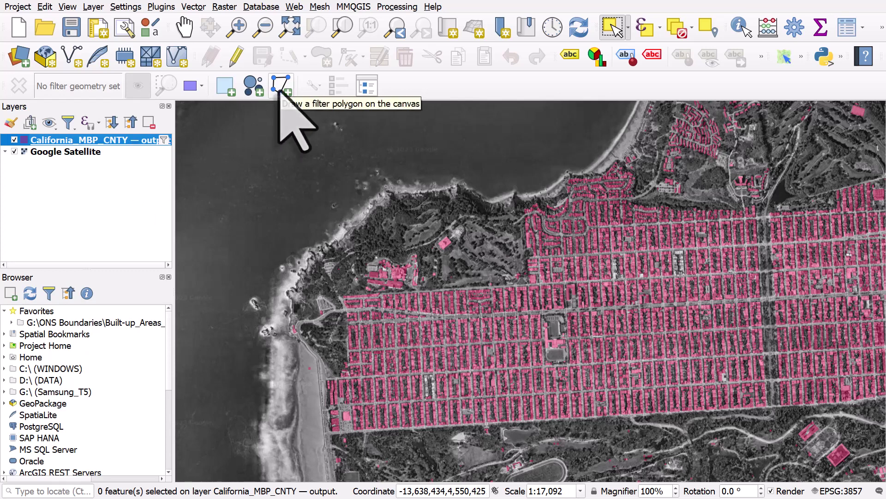
left_click(280, 90)
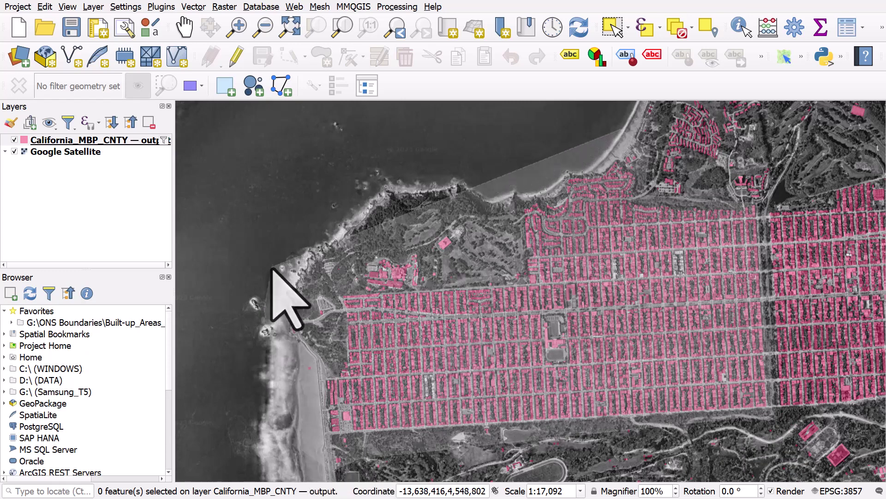
left_click(295, 234)
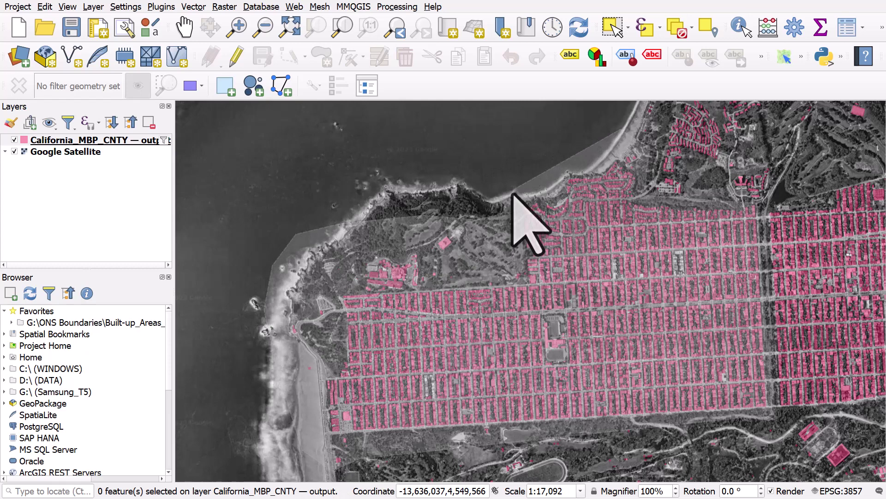
left_click(513, 196)
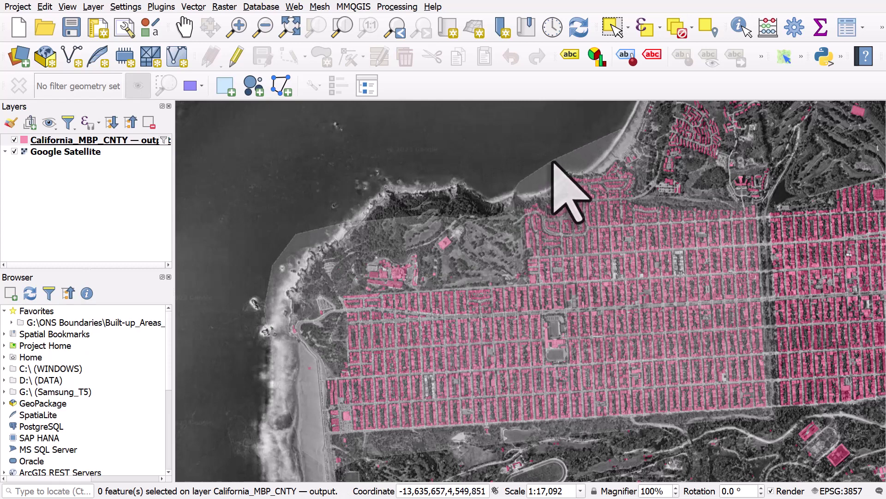
right_click(591, 142)
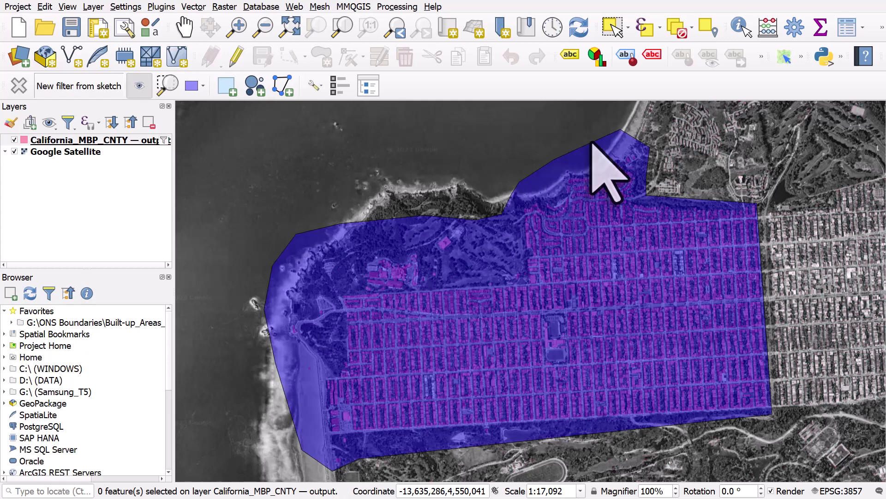
left_click(138, 86)
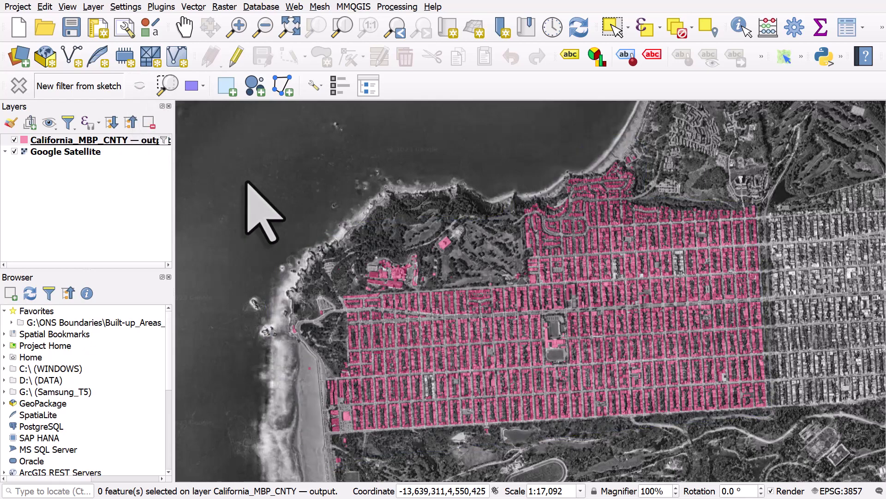
scroll(267, 198, "down", 1)
scroll(267, 199, "down", 1)
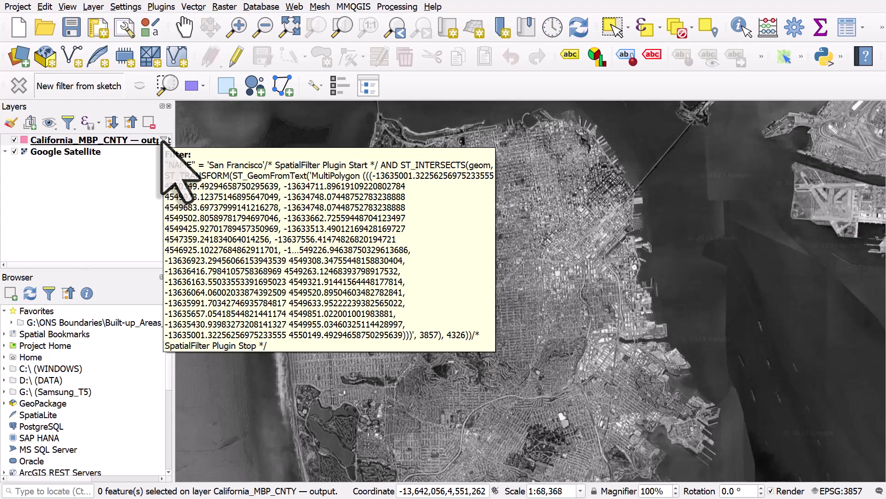
left_click(163, 140)
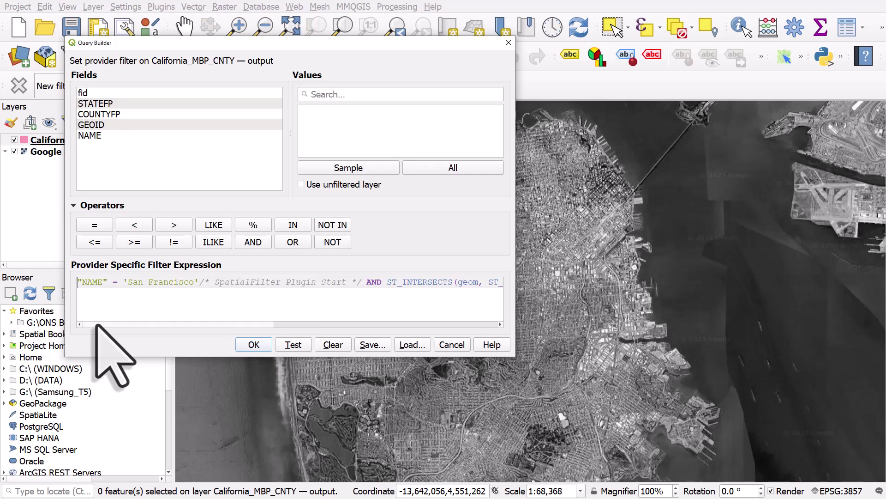
left_click_drag(193, 325, 341, 327)
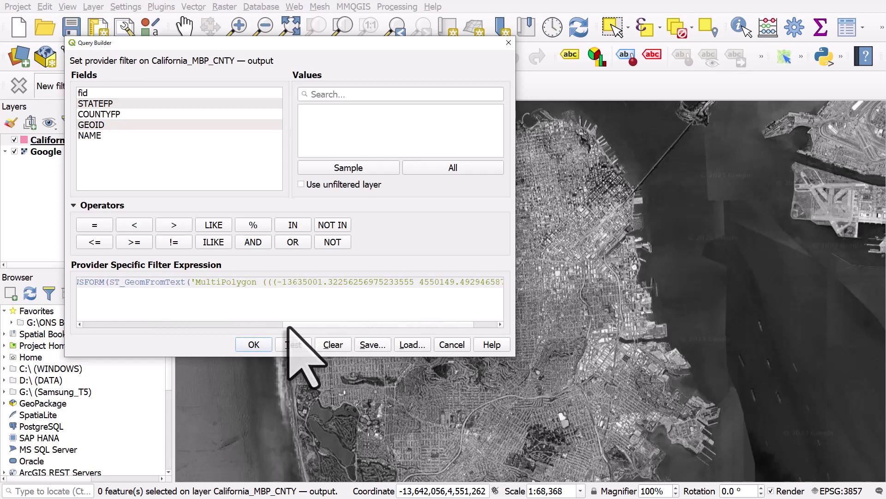
left_click(508, 42)
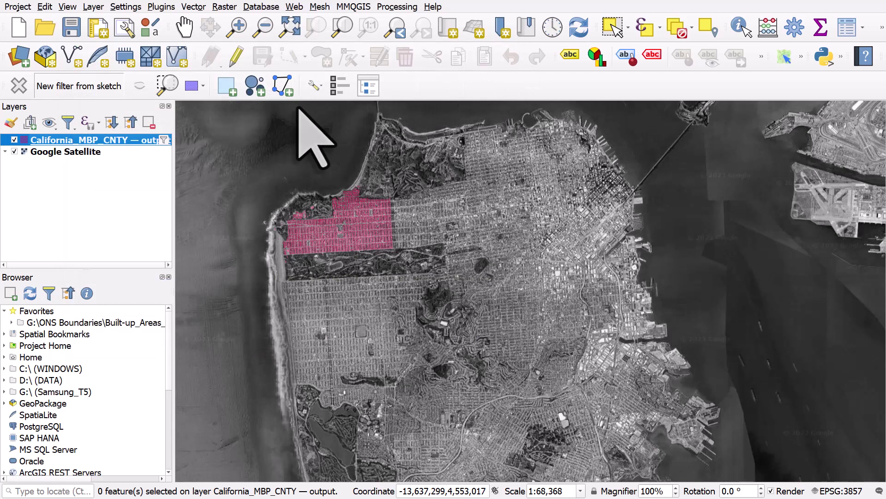
- Save the active filter as 'San Francisco Area 1', then remove the current filter
left_click(374, 88)
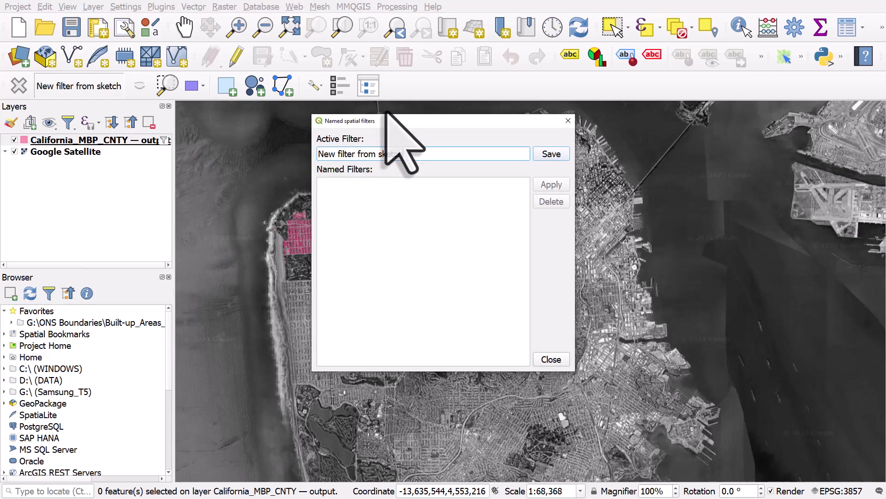
left_click_drag(409, 154, 321, 156)
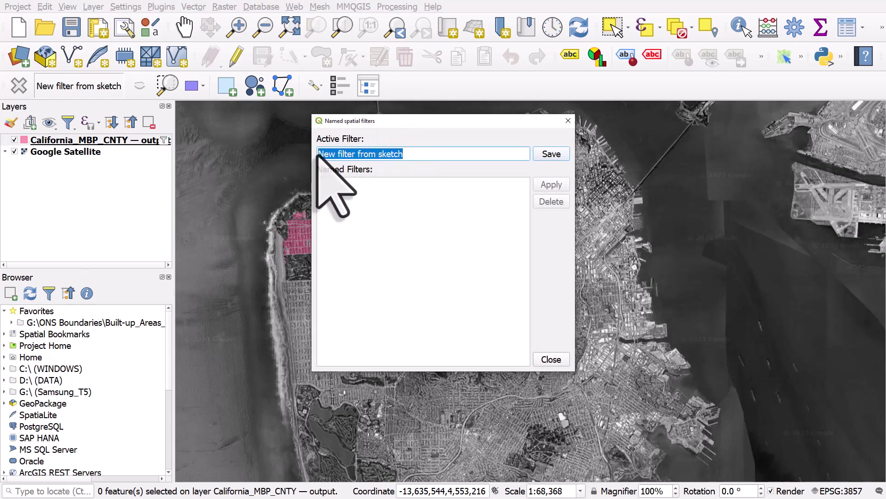
type("San Francisco Area 1")
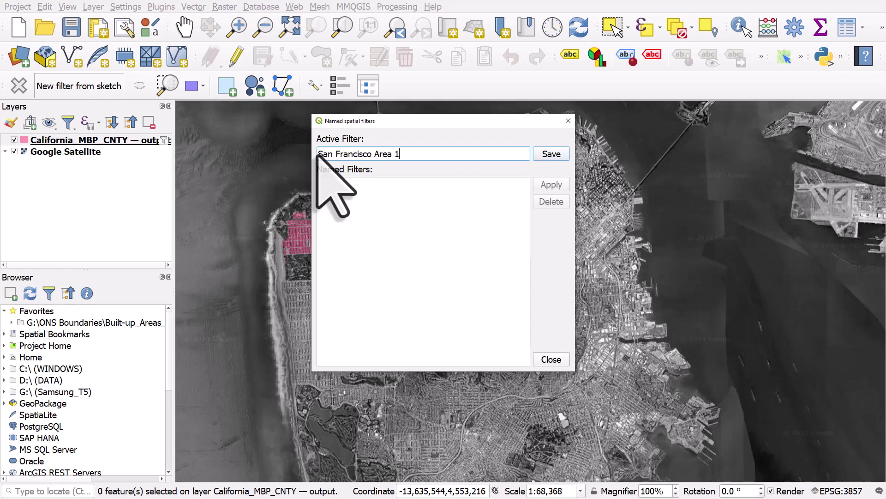
left_click(551, 154)
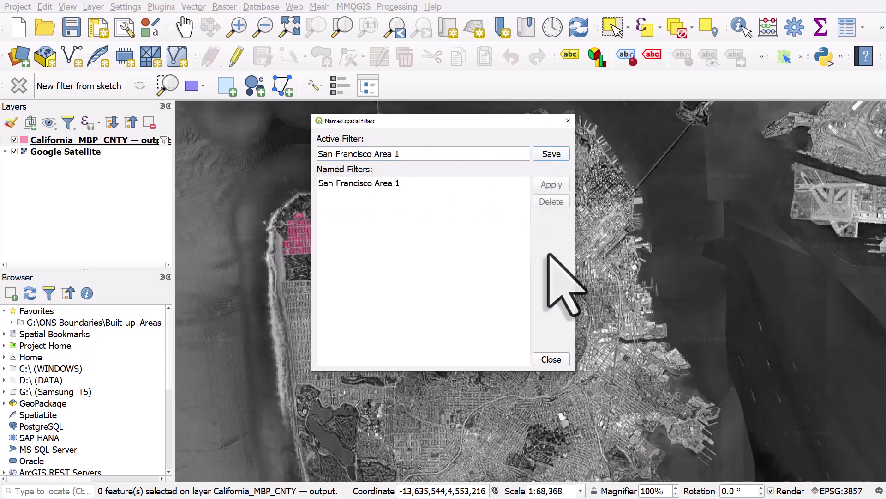
left_click(551, 360)
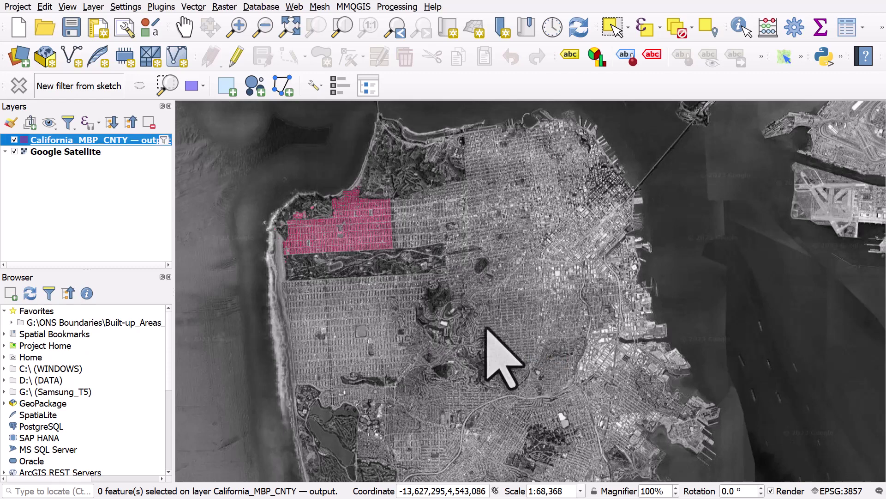
left_click(19, 85)
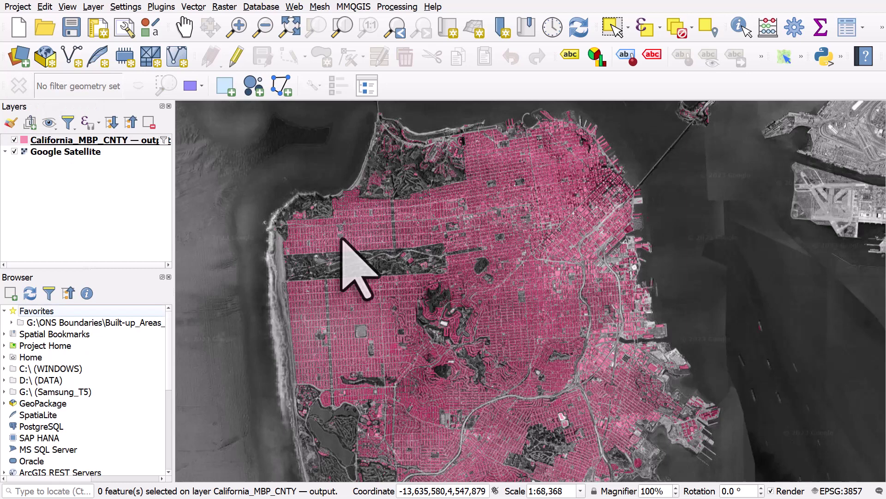
- Load the saved San Francisco Area 1 filter
left_click(365, 87)
left_click(374, 183)
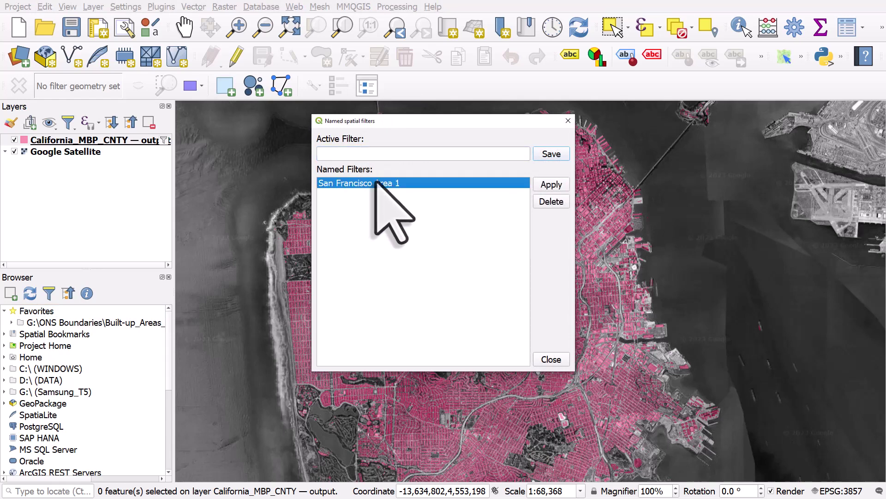
left_click(547, 185)
left_click(552, 359)
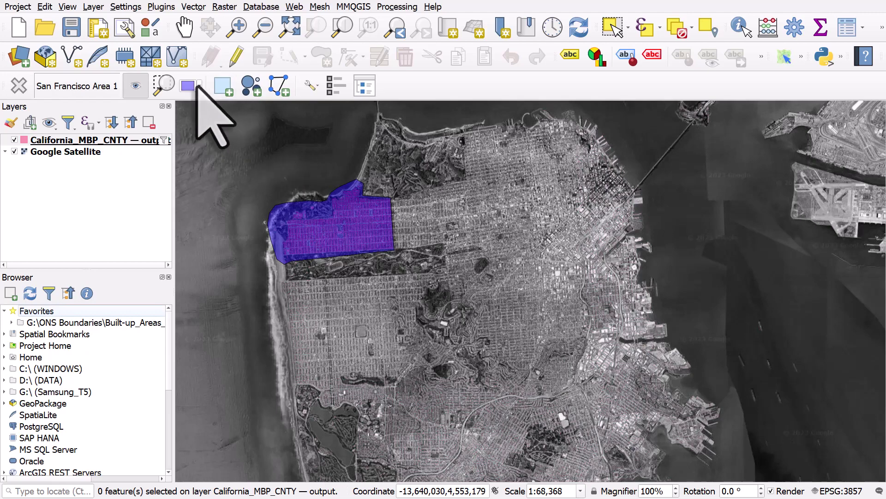
- Give the filter shape a transparent fill and a yellow colour
left_click(198, 87)
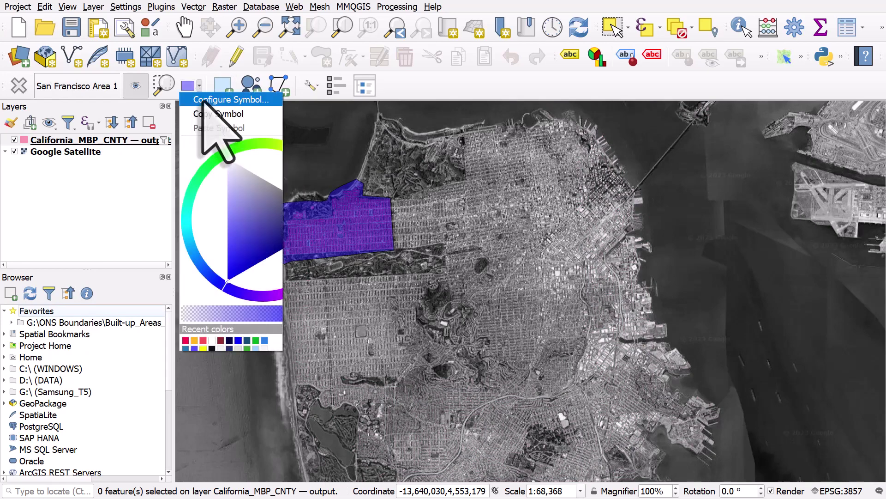
left_click(202, 100)
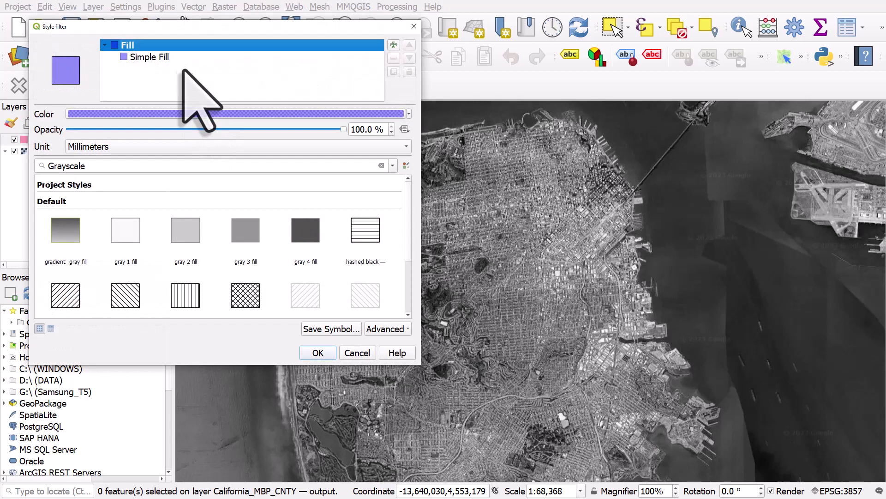
left_click(178, 58)
left_click(388, 135)
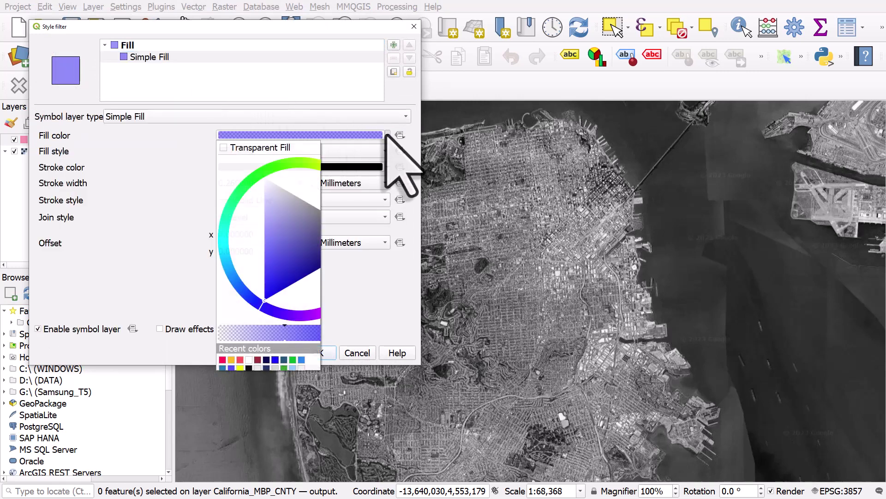
left_click(292, 145)
left_click(317, 353)
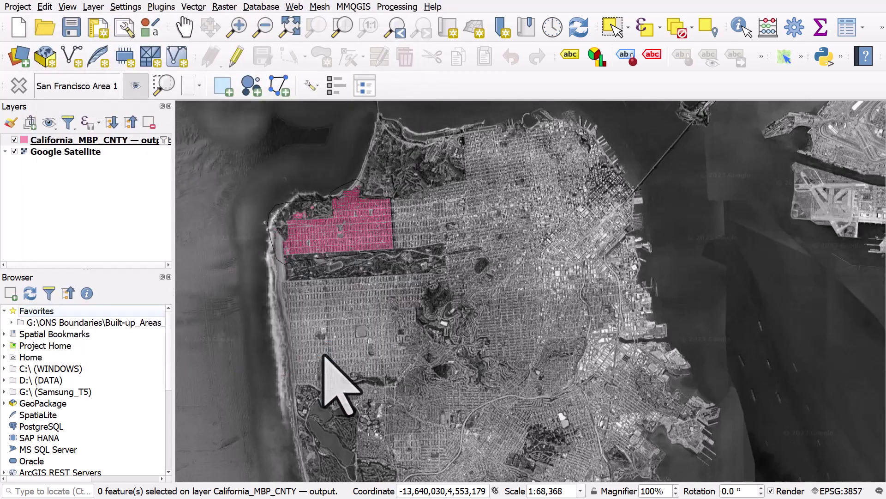
left_click(199, 86)
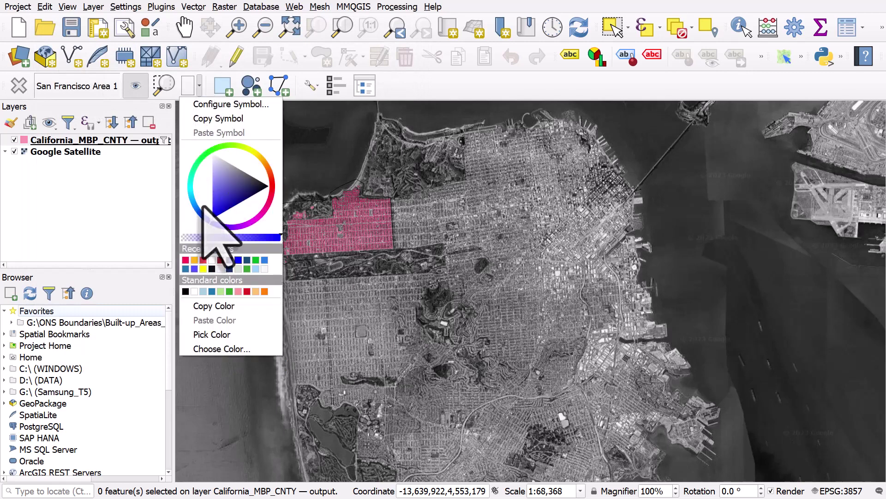
left_click(206, 255)
- Set the filter outline stroke to 0.46 mm, hide the outline, and clear the filter
left_click(200, 85)
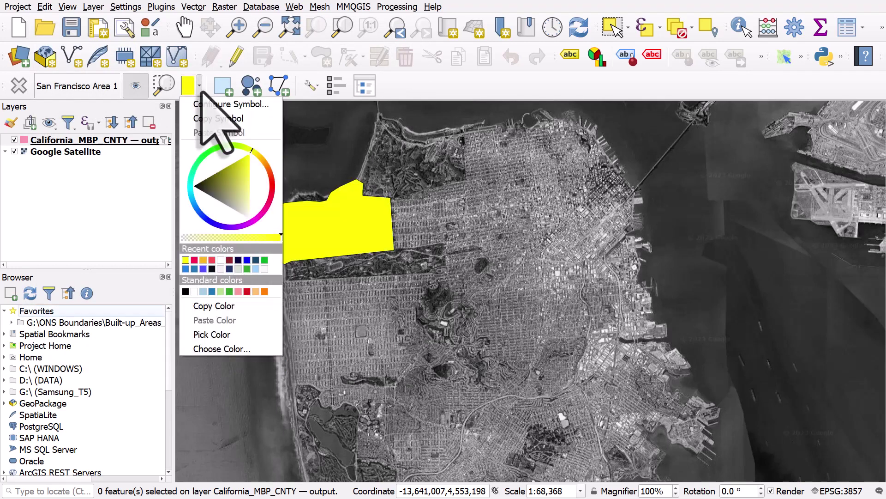
left_click(196, 84)
left_click(189, 57)
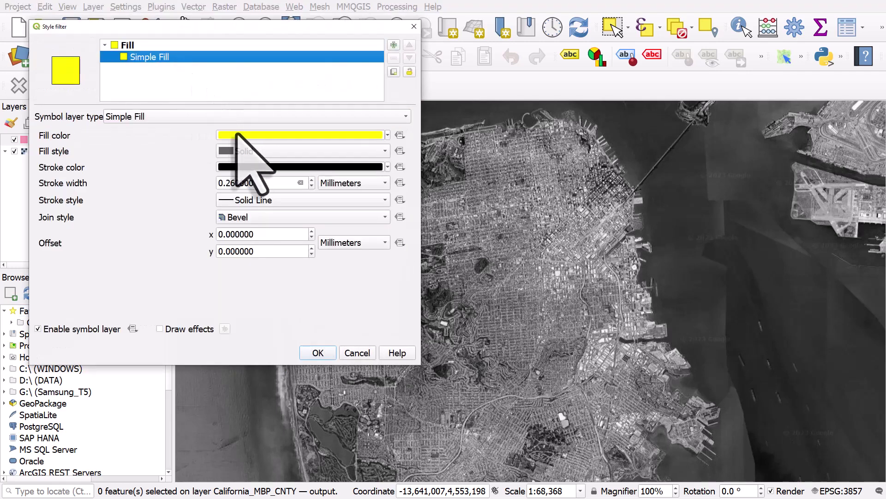
left_click(311, 180)
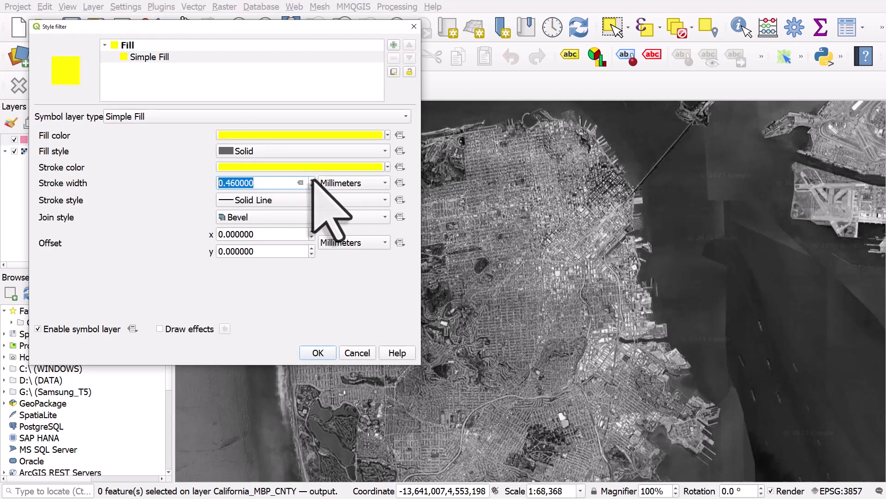
left_click(387, 135)
left_click(330, 145)
left_click(318, 353)
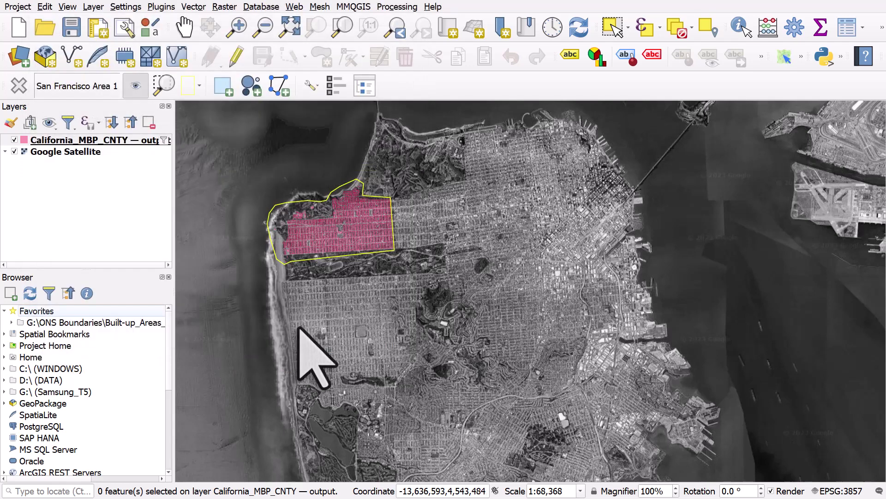
left_click(137, 92)
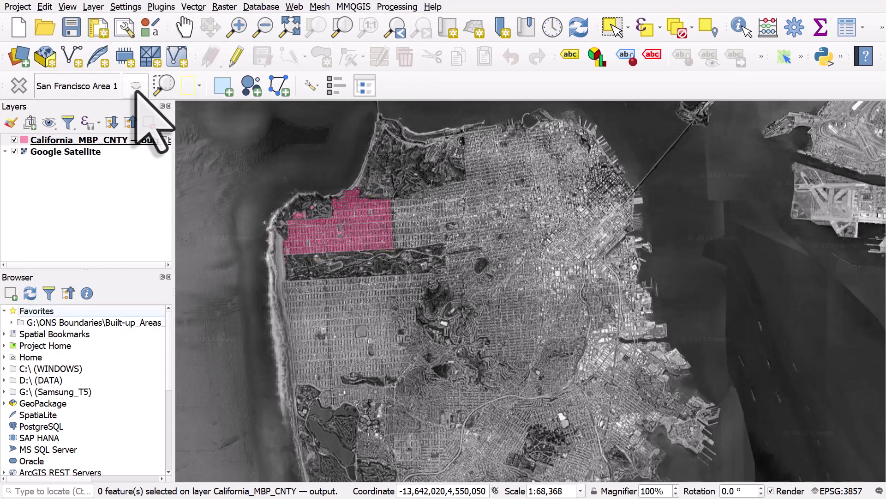
left_click(19, 86)
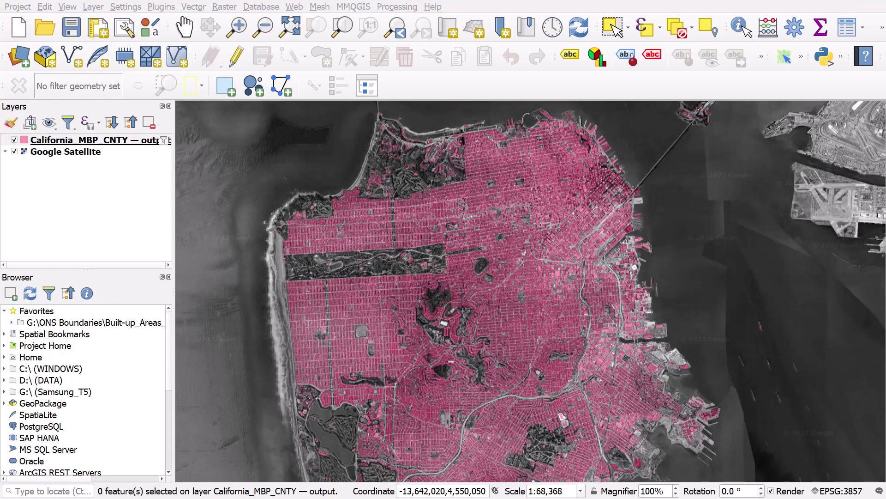
- Centre Google Maps on the Mission District boundary, then return to QGIS
left_click_drag(0, 257, 241, 56)
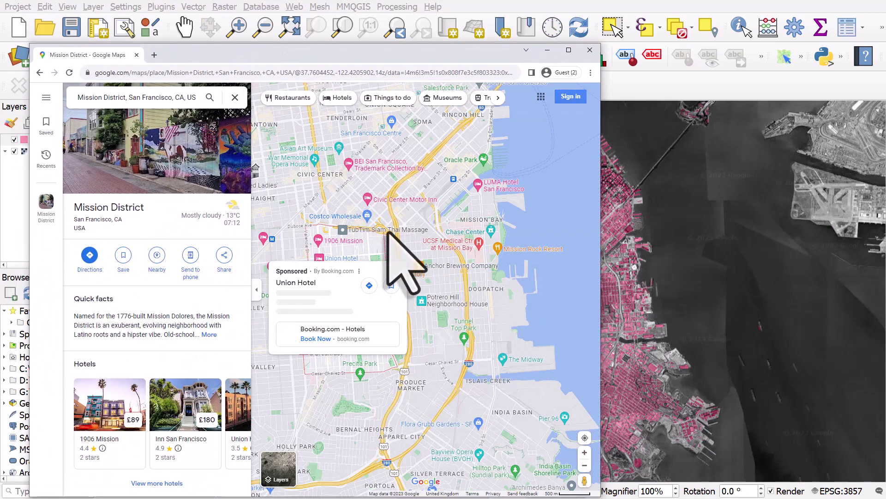
left_click_drag(431, 277, 491, 261)
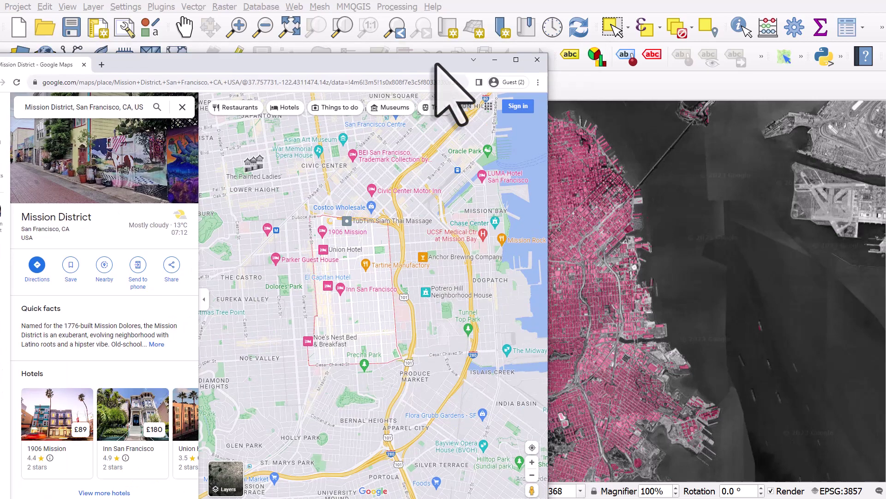
left_click(435, 23)
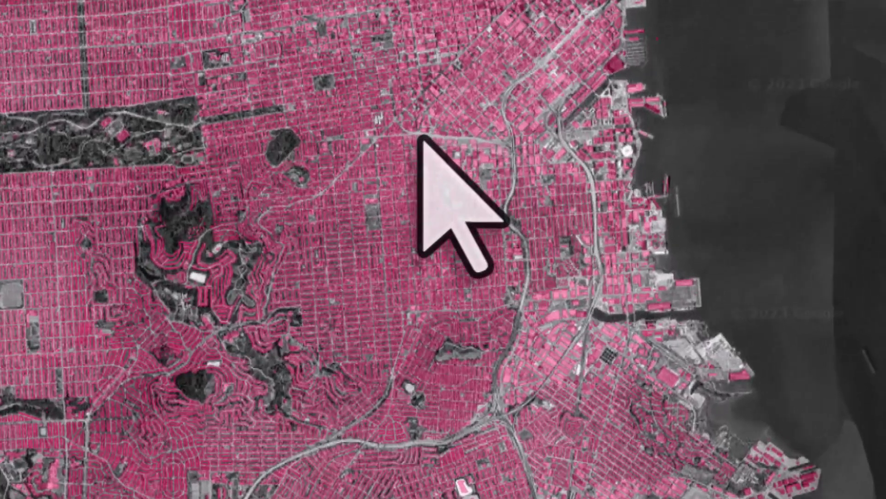
- Begin sketching a filter polygon around the Mission District
left_click(376, 137)
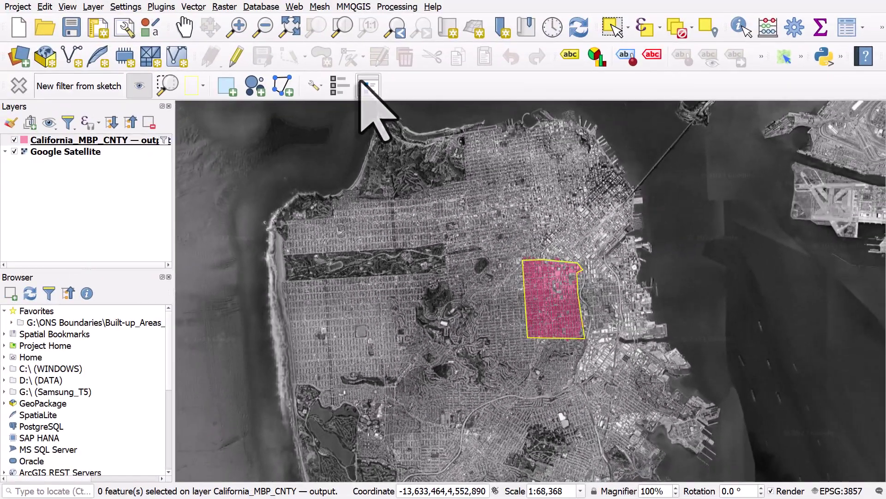
- Rename the active filter to 'Mission District (very roughly)', save it, and close the filters dialog
left_click(367, 86)
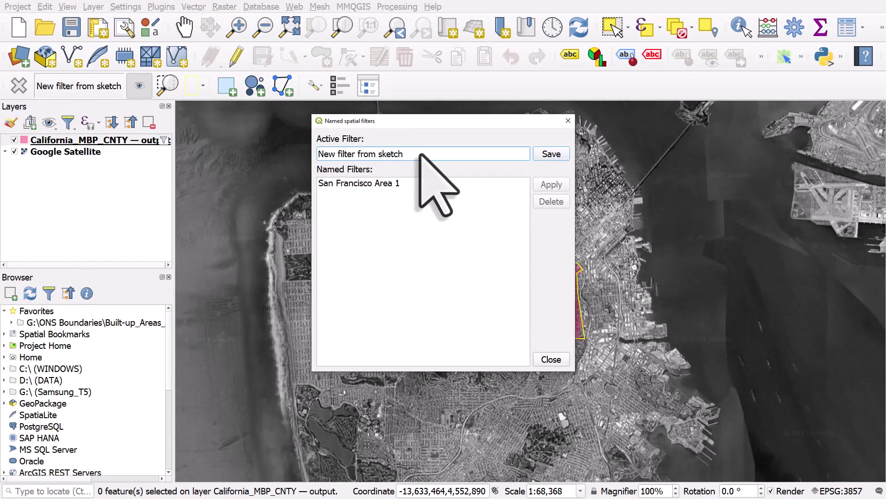
left_click_drag(420, 153, 298, 154)
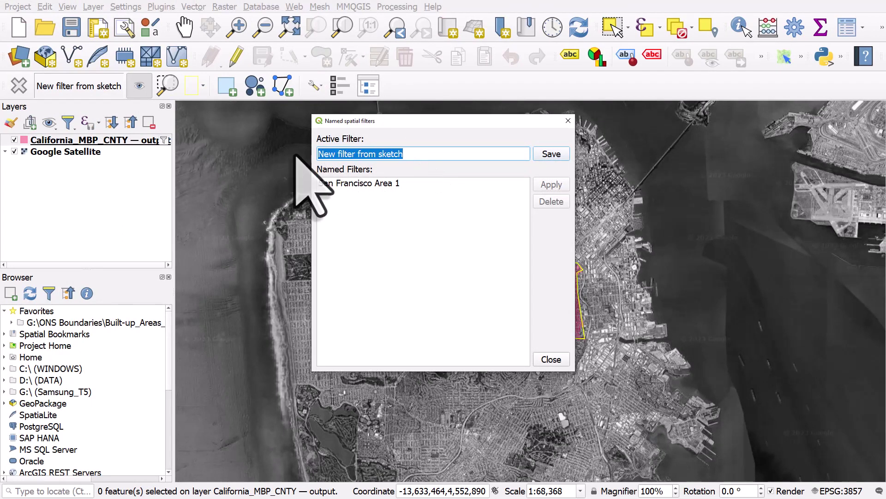
type("R")
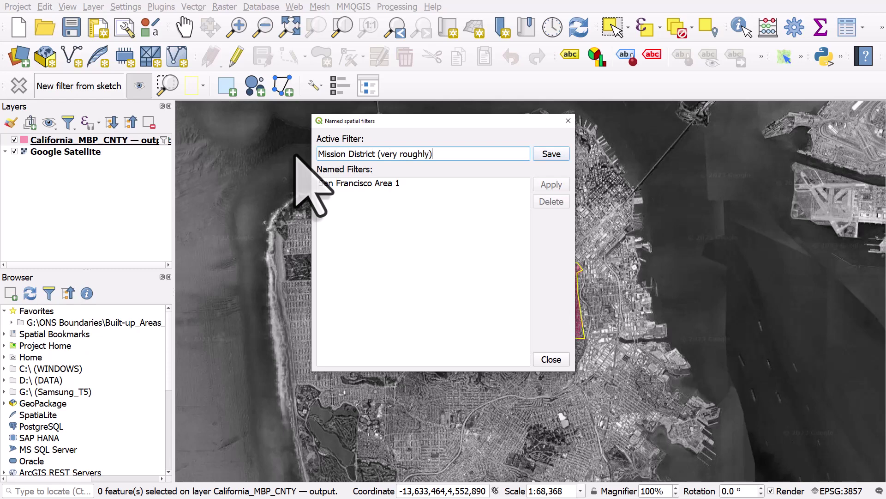
left_click(544, 156)
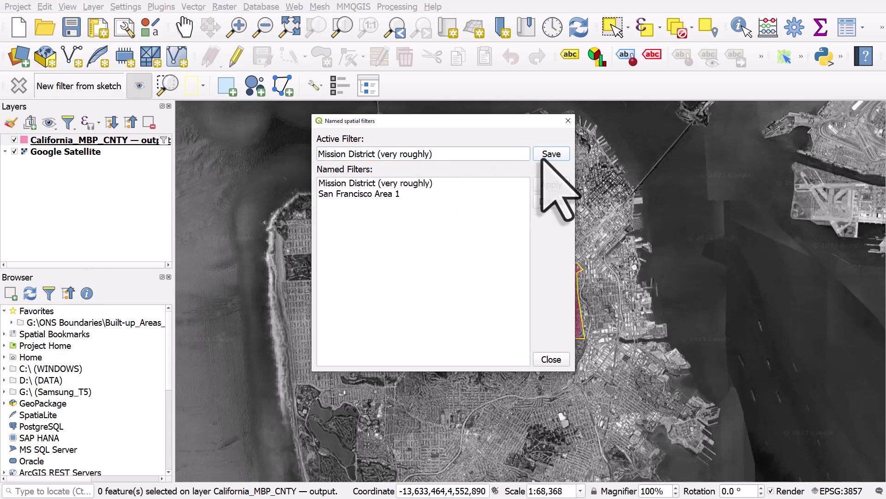
left_click(561, 359)
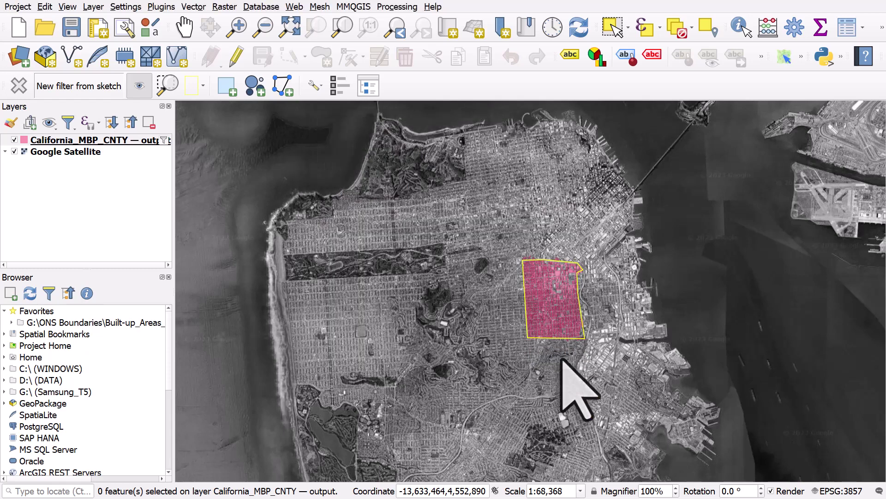
- Hide the yellow filter outline and zoom in on the Mission District building footprints
left_click(139, 87)
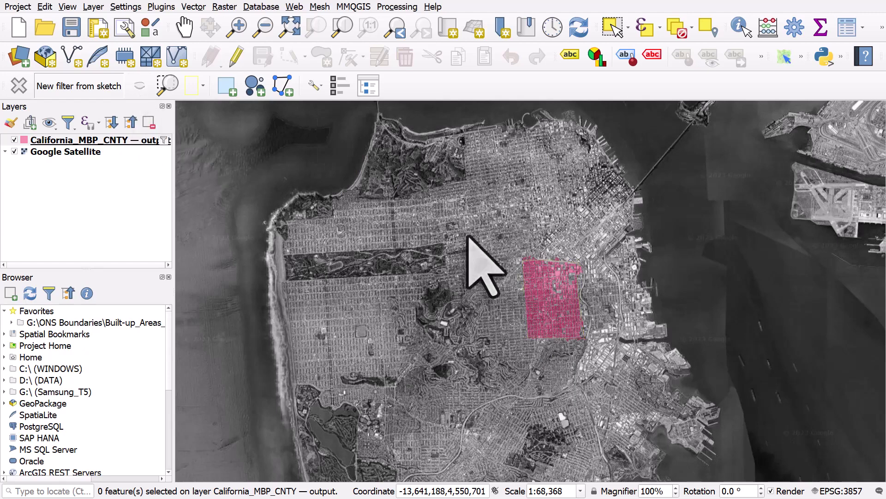
scroll(573, 282, "up", 1)
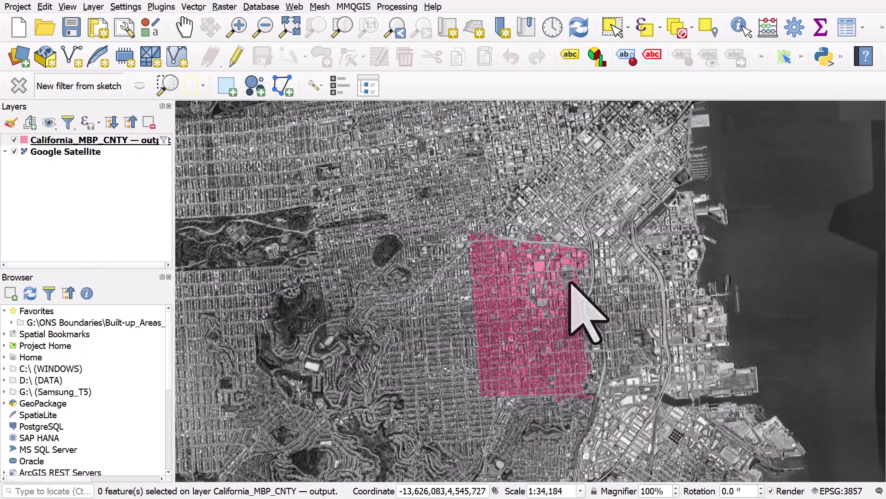
left_click_drag(518, 293, 510, 286)
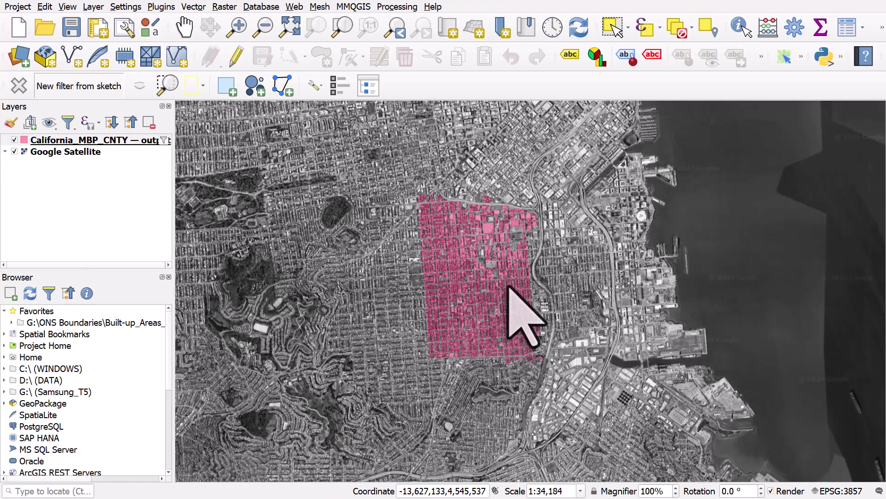
scroll(510, 287, "up", 1)
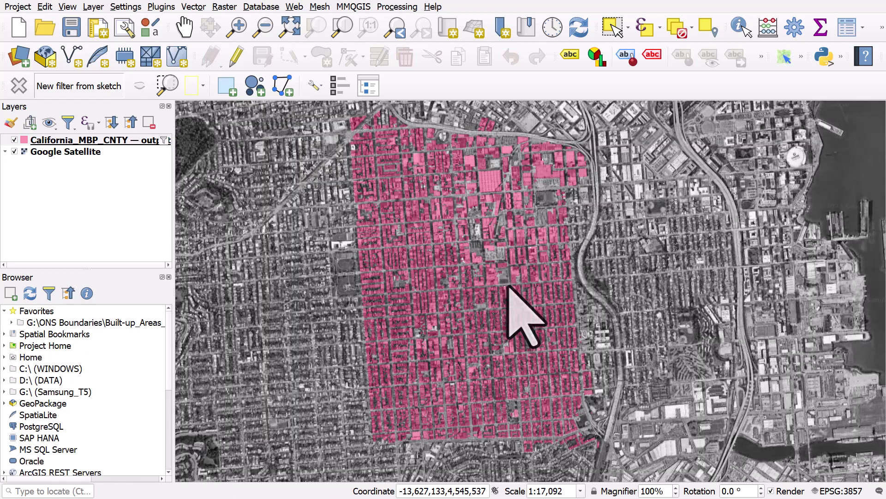
left_click_drag(474, 252, 477, 264)
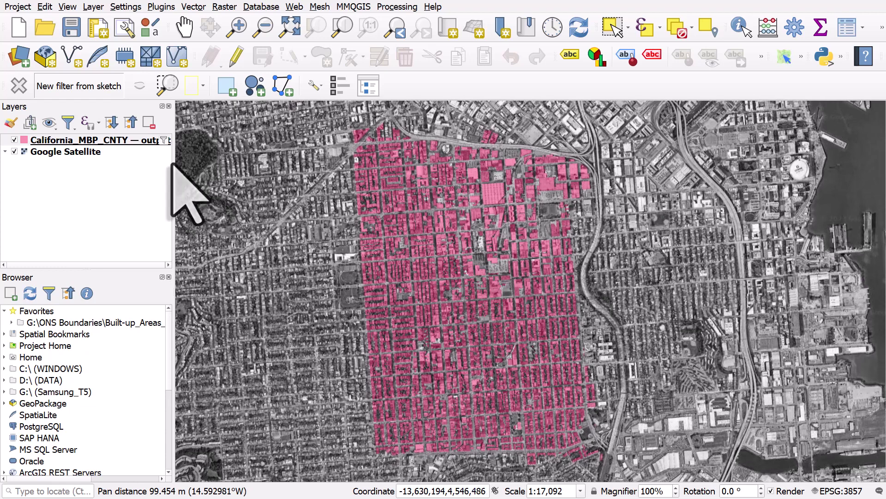
- Check the building layer's context menu, then zoom out and centre the whole city
right_click(108, 141)
mouse_move(165, 322)
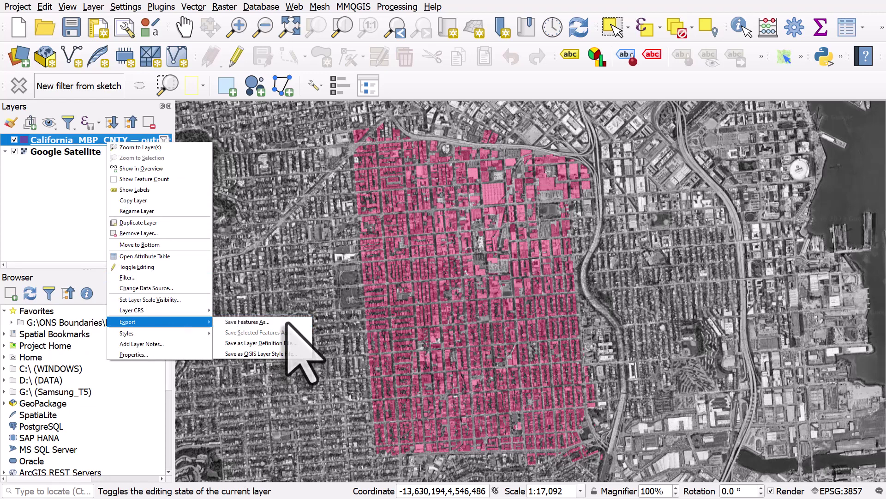
left_click(495, 272)
scroll(496, 271, "down", 1)
scroll(496, 271, "down", 1)
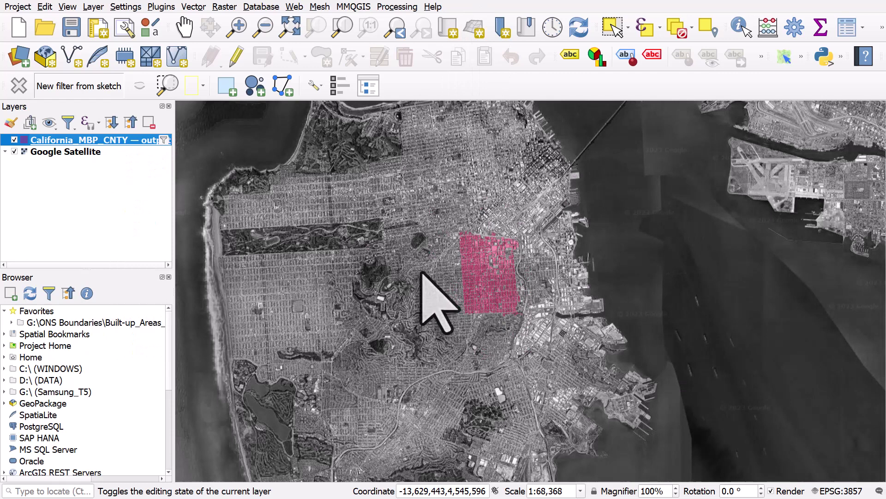
left_click_drag(437, 300, 466, 305)
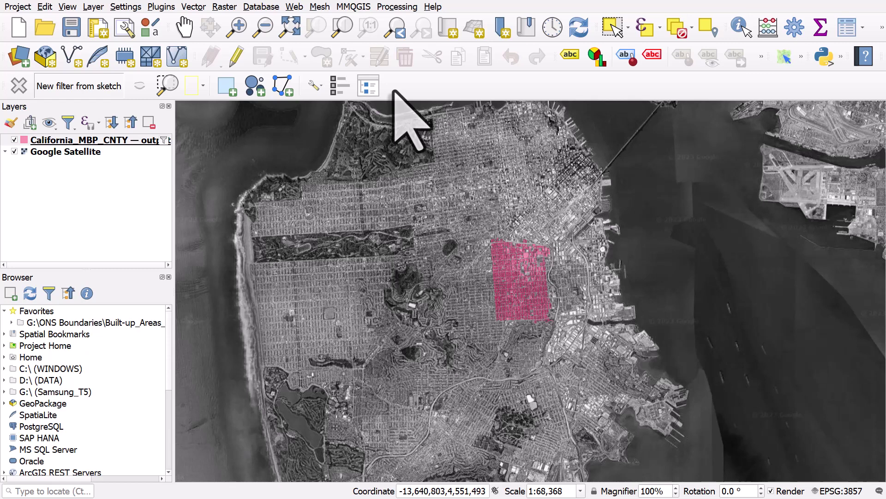
- Clear the Mission District filter and sketch a three-corner polygon filter over the city's north-east
left_click(19, 87)
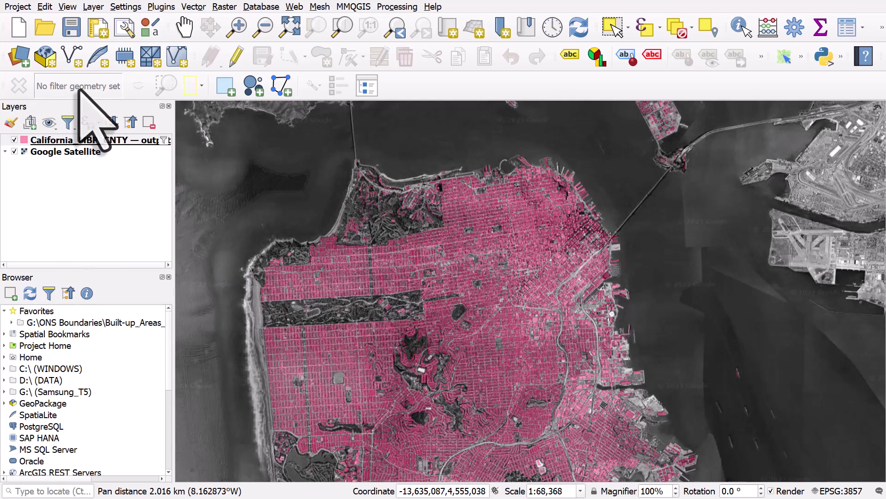
left_click(280, 87)
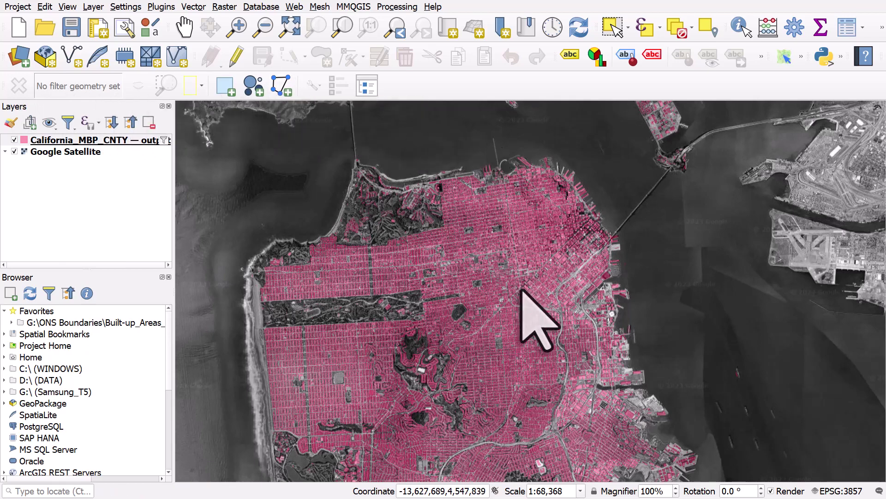
left_click(493, 139)
left_click(600, 212)
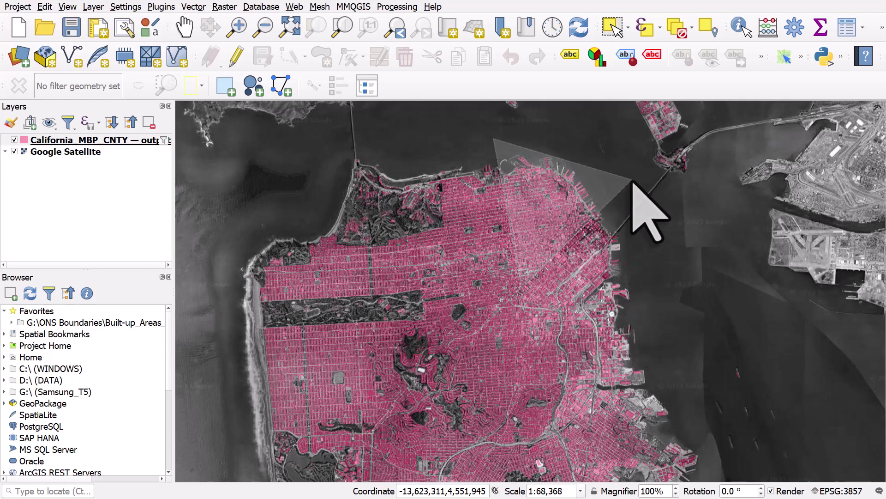
left_click(569, 137)
right_click(568, 138)
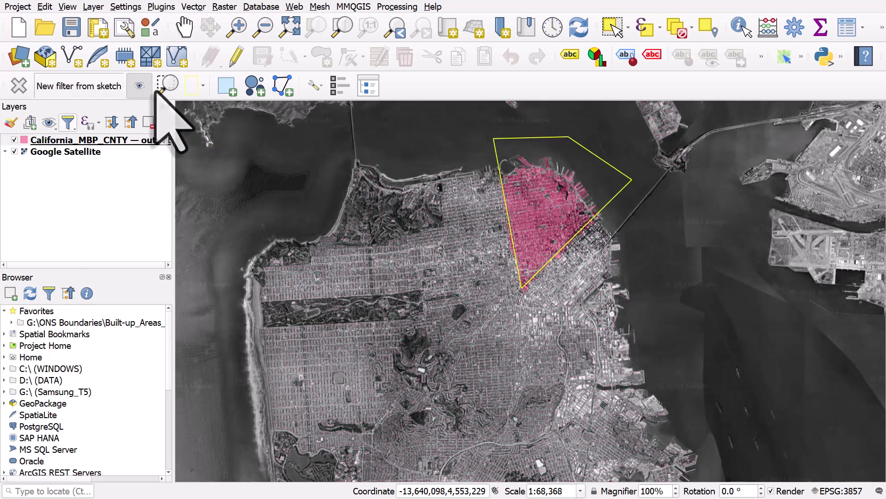
- Switch the filter comparison to the sketch's bounding box, then back to the exact polygon geometry
left_click(320, 86)
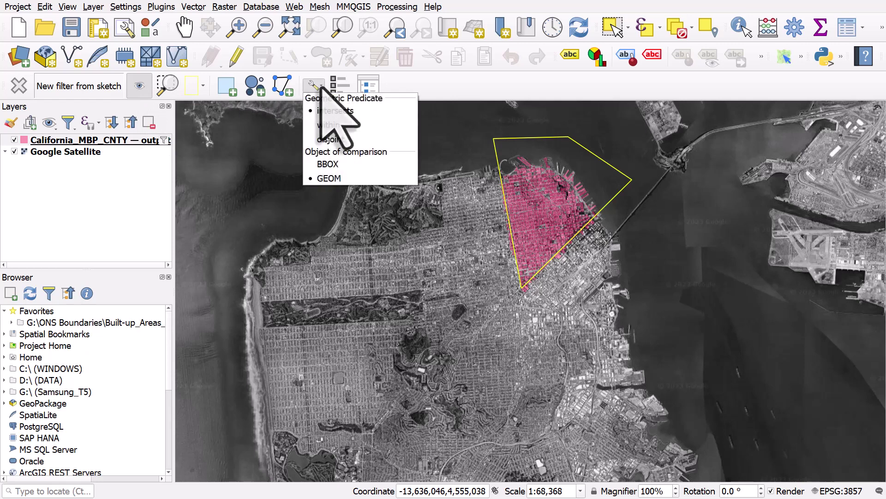
left_click(347, 164)
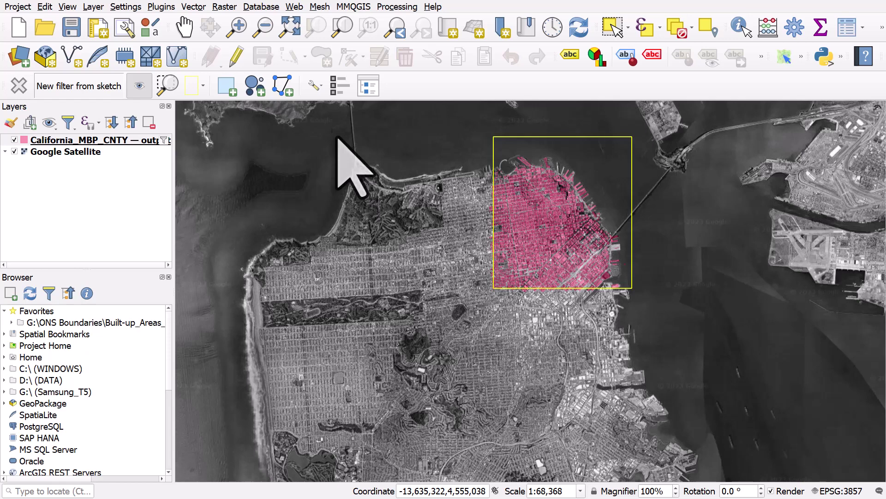
left_click(317, 86)
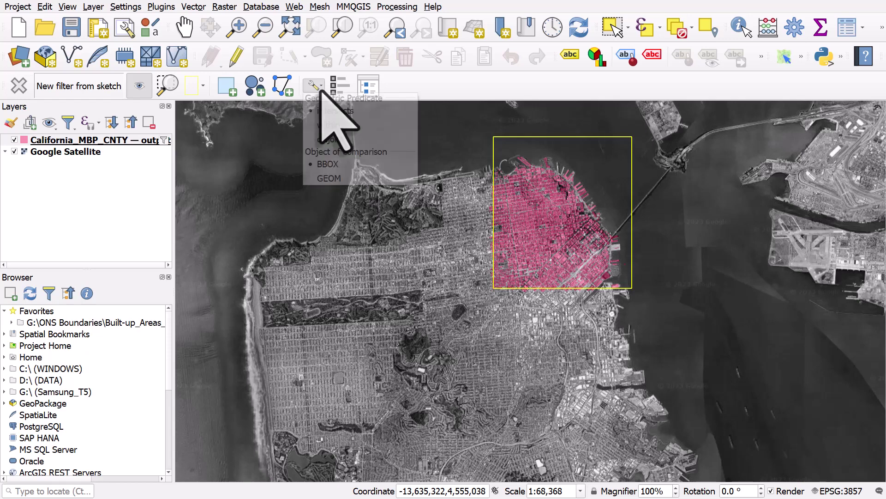
left_click(323, 178)
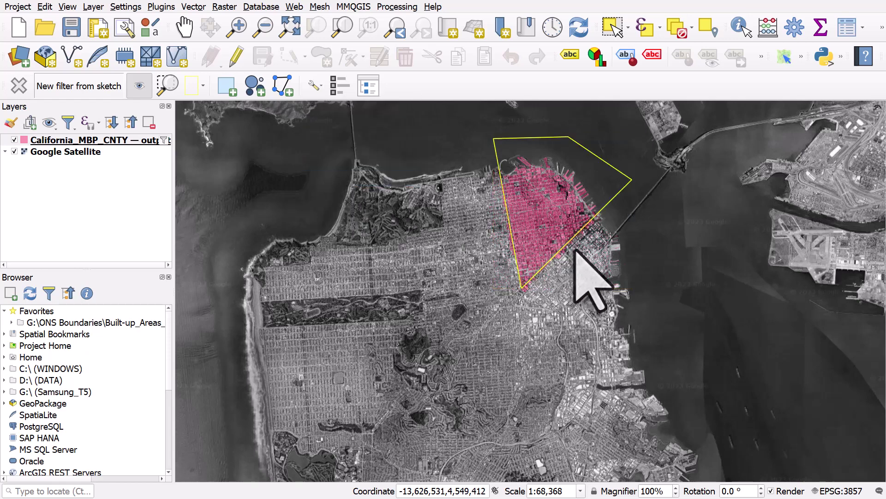
left_click_drag(576, 251, 524, 300)
scroll(516, 310, "up", 1)
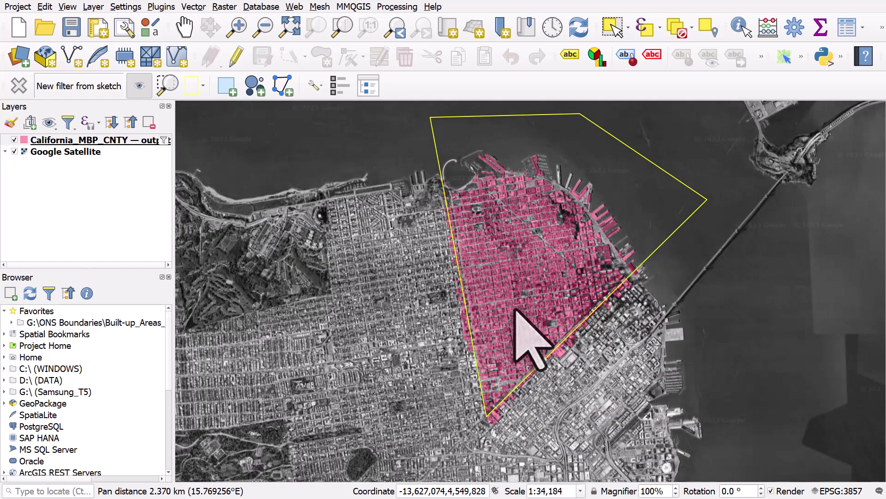
- Try the within and disjoint predicates, then set the spatial predicate back to intersects
left_click(316, 86)
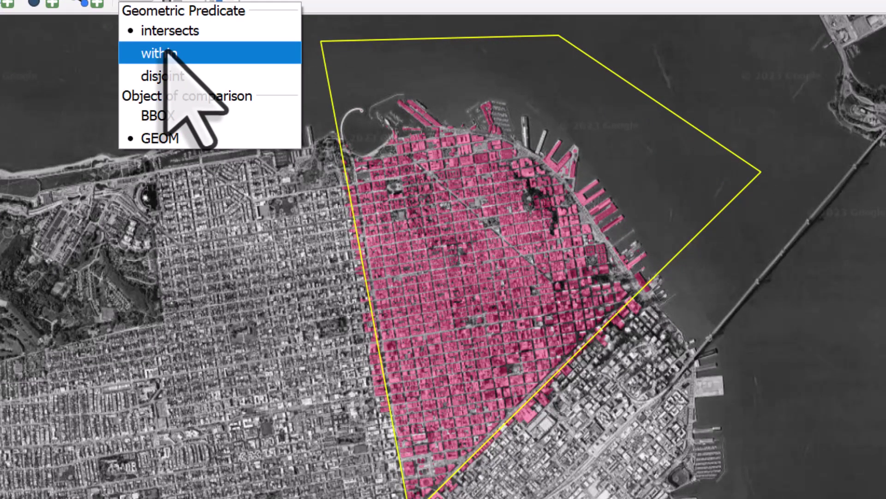
left_click(165, 52)
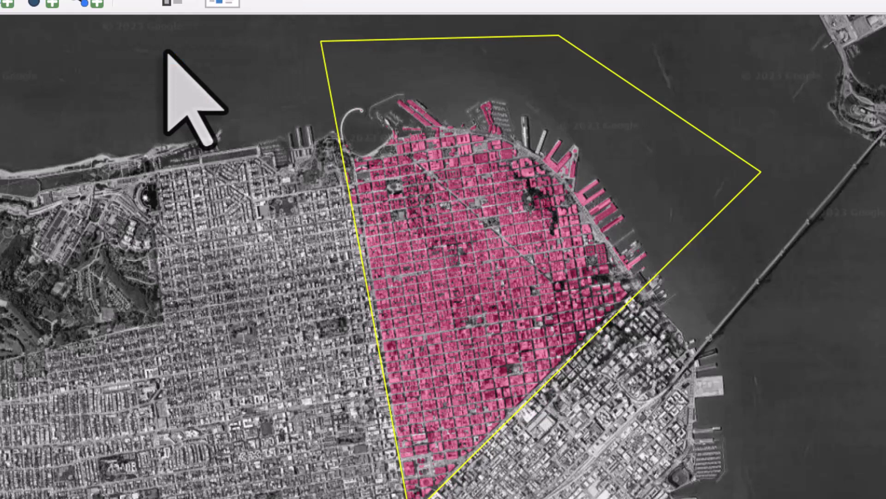
left_click(153, 3)
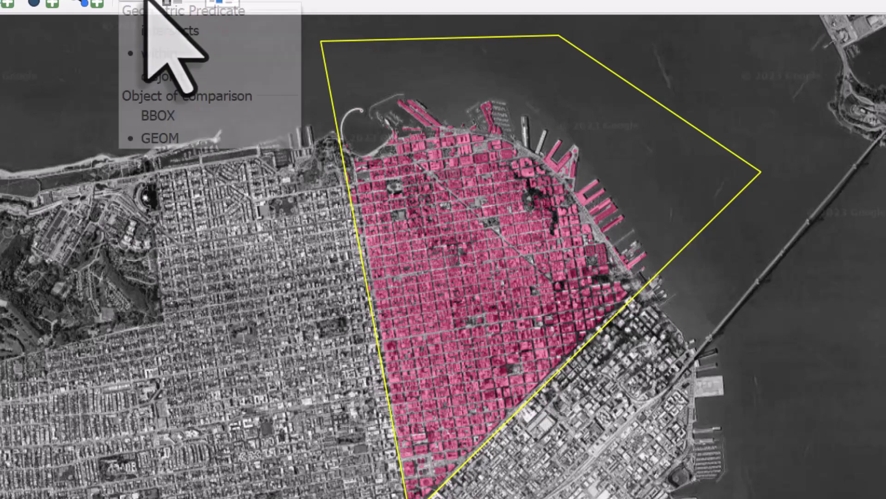
left_click(159, 79)
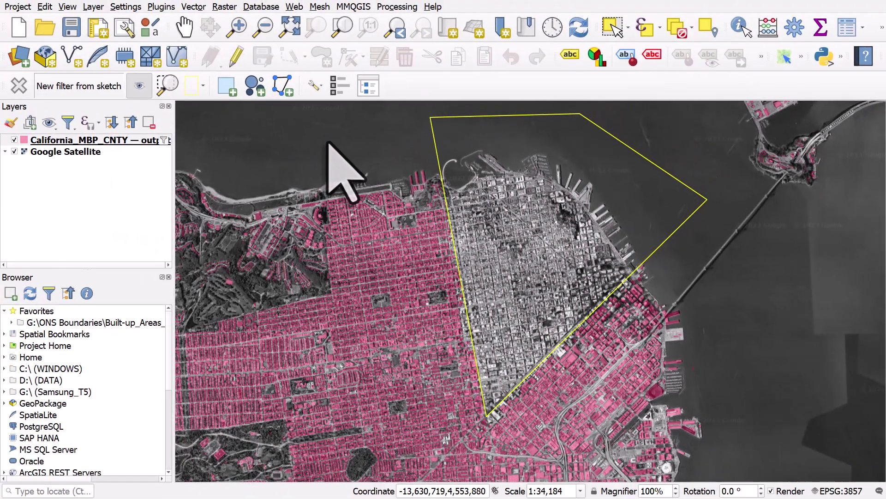
left_click(317, 85)
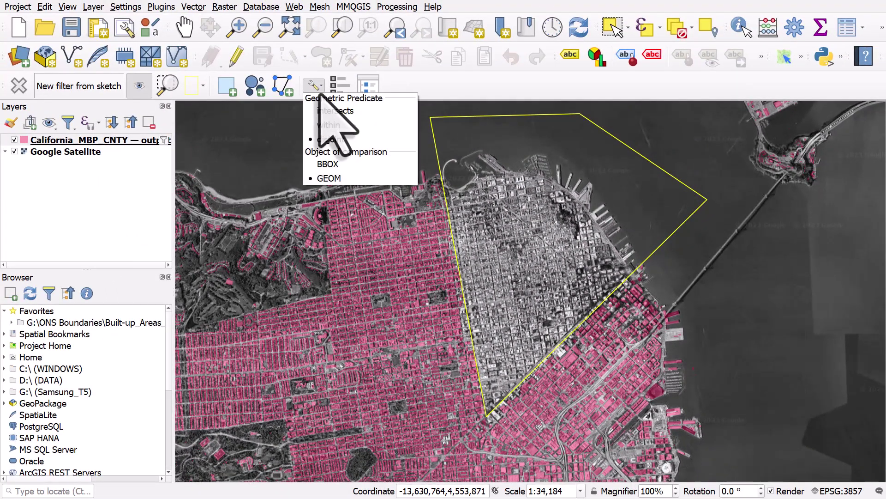
left_click(322, 112)
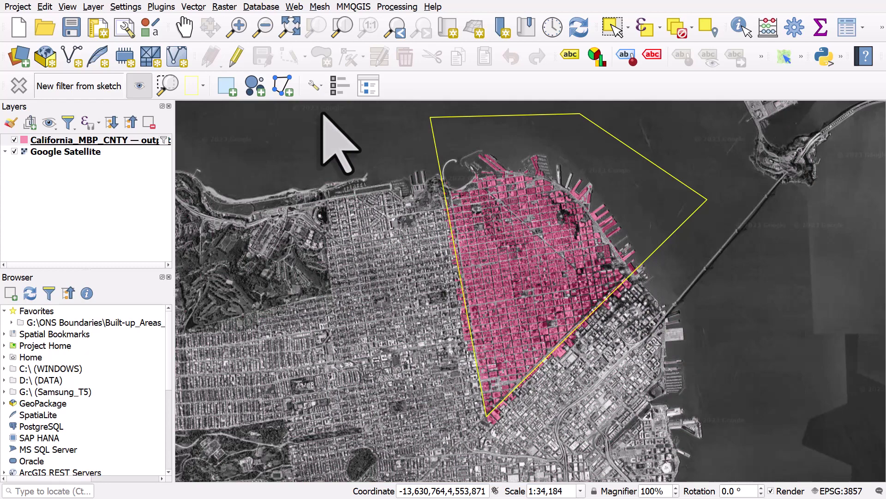
- Save the active filter as 'San Francisco Area 2', then remove the filter from the map
left_click(368, 88)
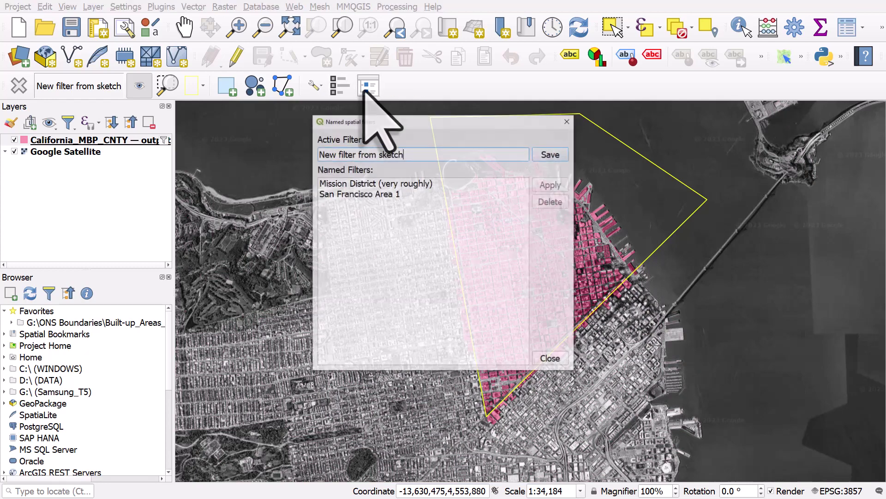
left_click_drag(409, 154, 289, 153)
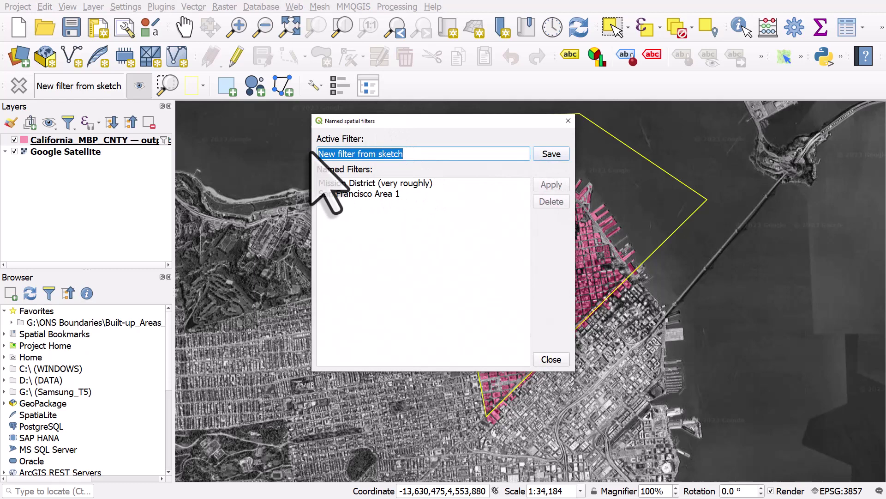
type("San Francisc")
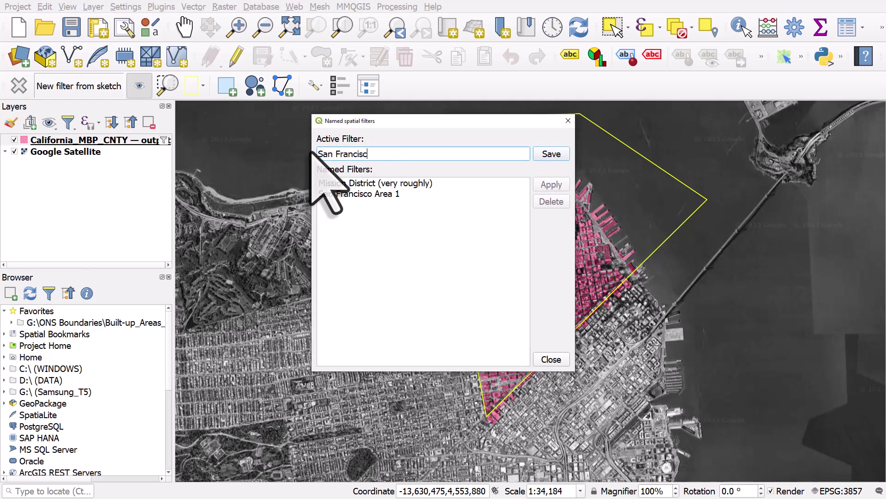
type("o Area 2")
left_click(541, 156)
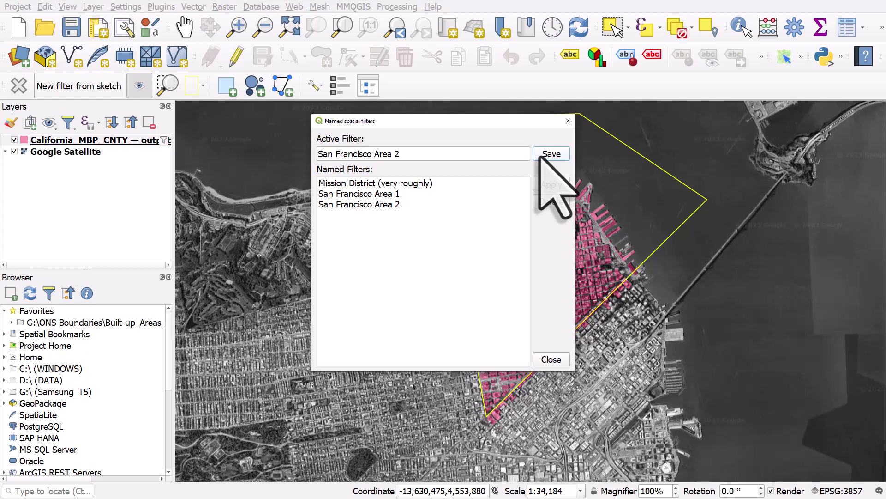
left_click(551, 358)
left_click(19, 88)
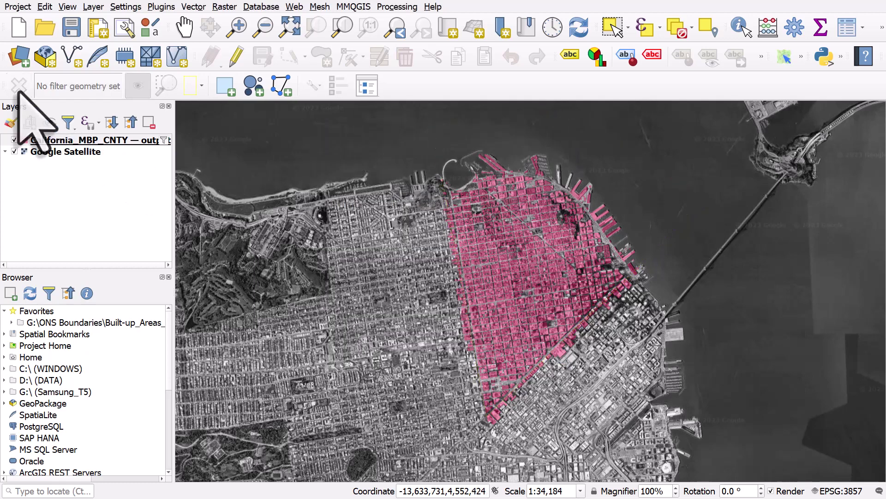
- Zoom to the footprints layer and apply the saved 'Mission District (very roughly)' filter
right_click(87, 141)
left_click(107, 151)
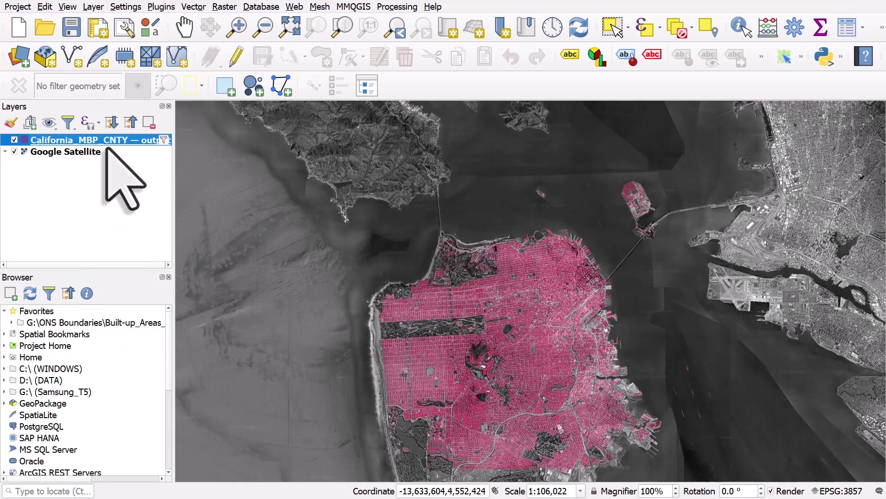
left_click(367, 87)
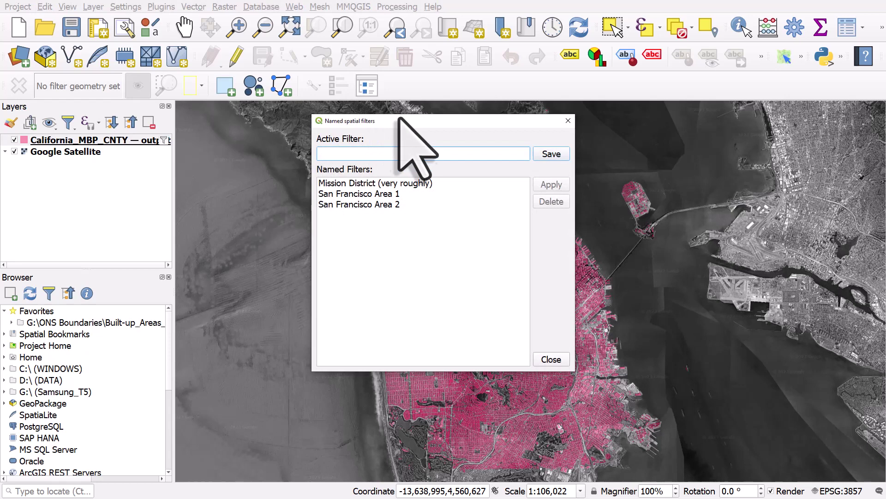
left_click_drag(390, 121, 116, 104)
left_click(127, 163)
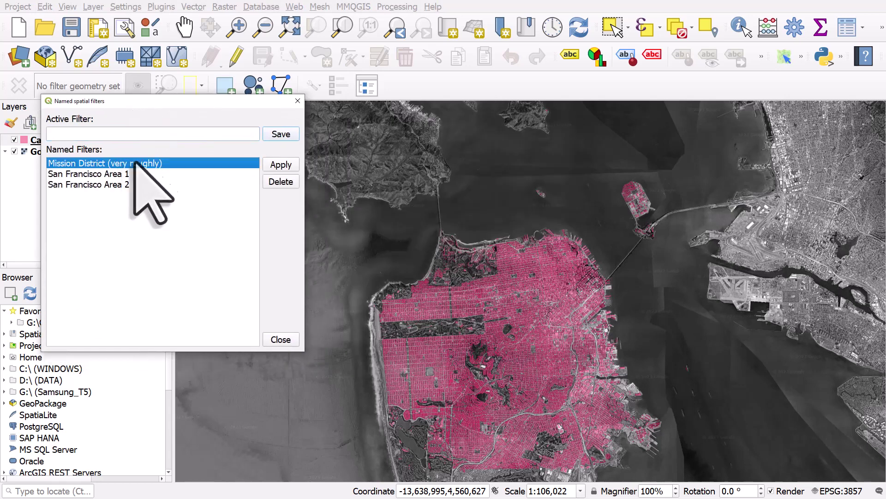
left_click(276, 165)
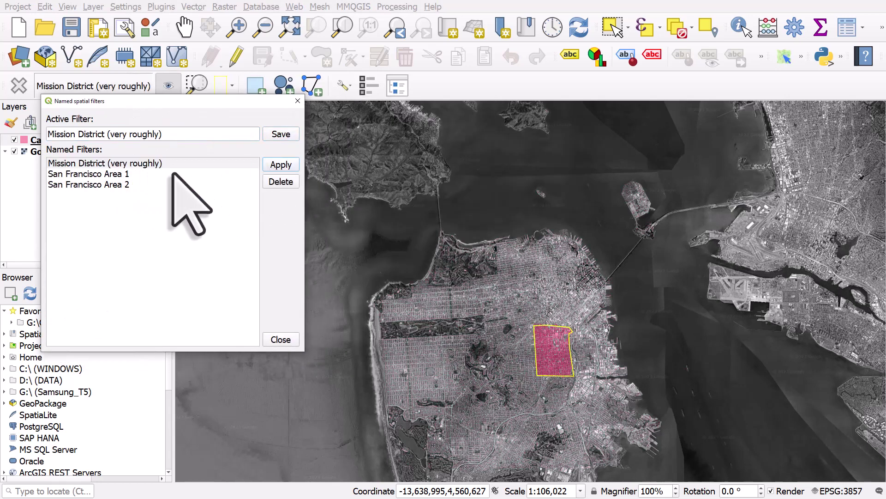
- Apply 'San Francisco Area 1', then 'San Francisco Area 2', and close the filters manager
left_click(119, 174)
left_click(275, 165)
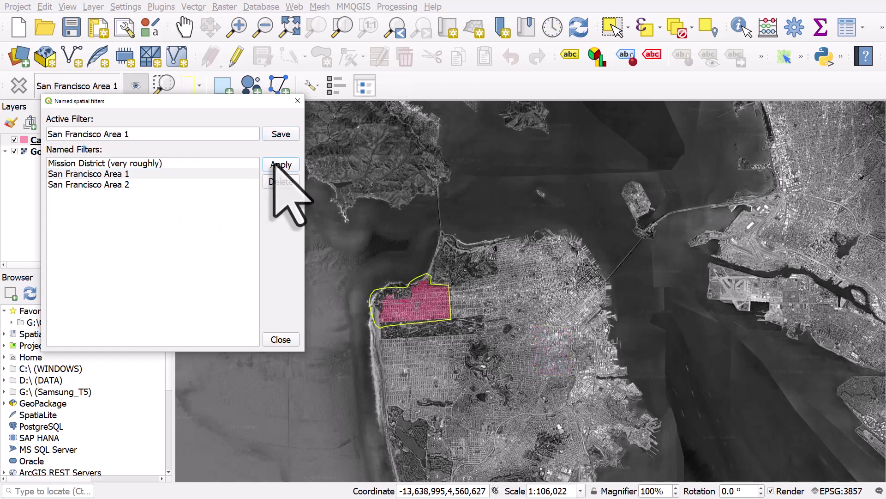
left_click(123, 185)
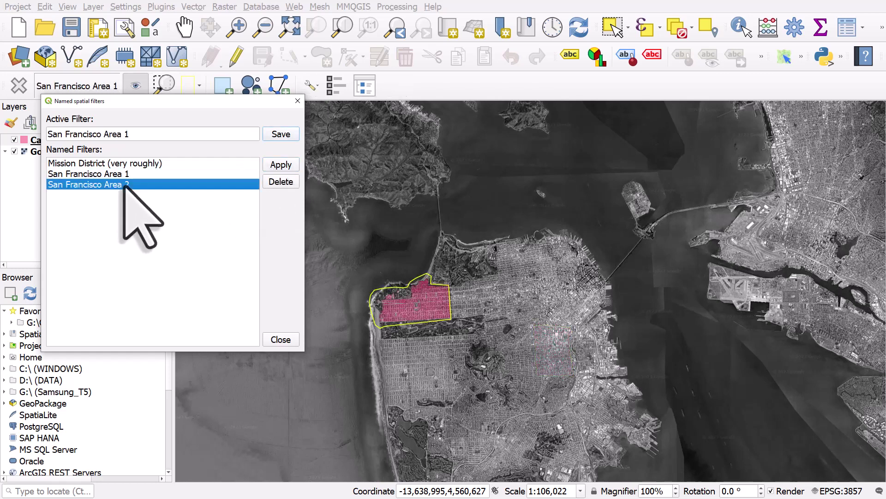
left_click(277, 167)
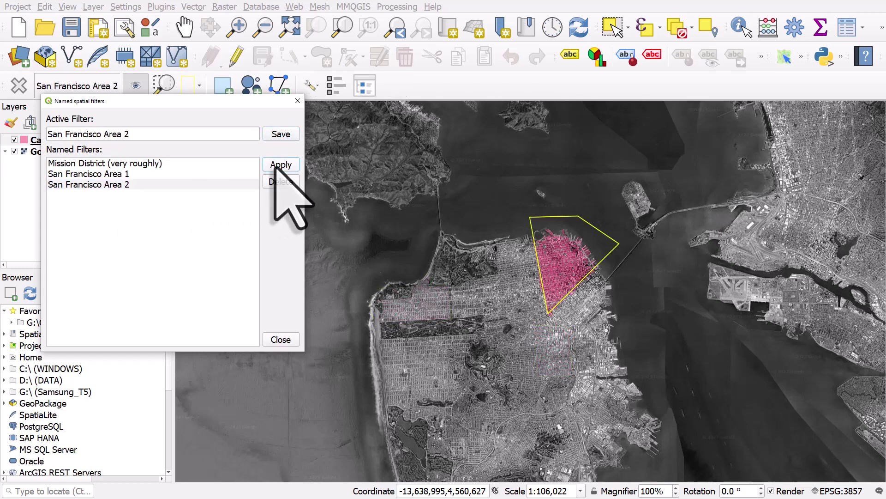
left_click(280, 340)
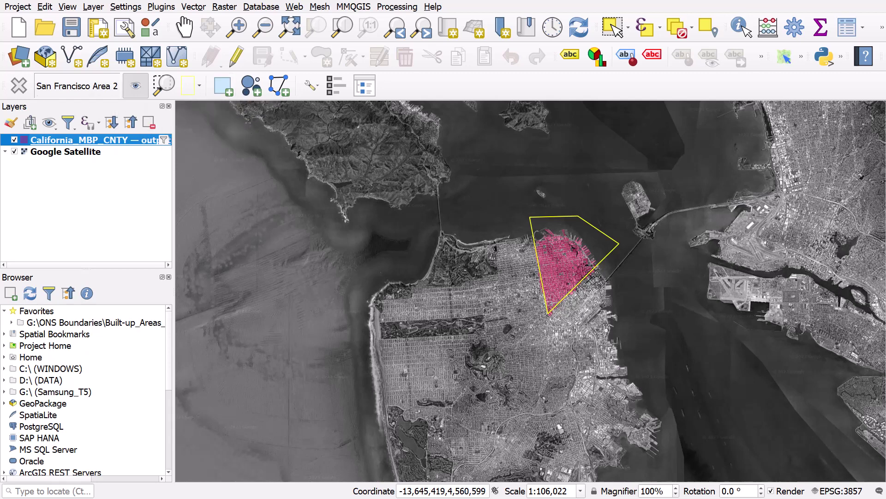
- Bring up the WhereGroup/spatial_filter GitHub page and scroll its README down to the licence
key("alt+Tab")
left_click_drag(390, 34, 336, 19)
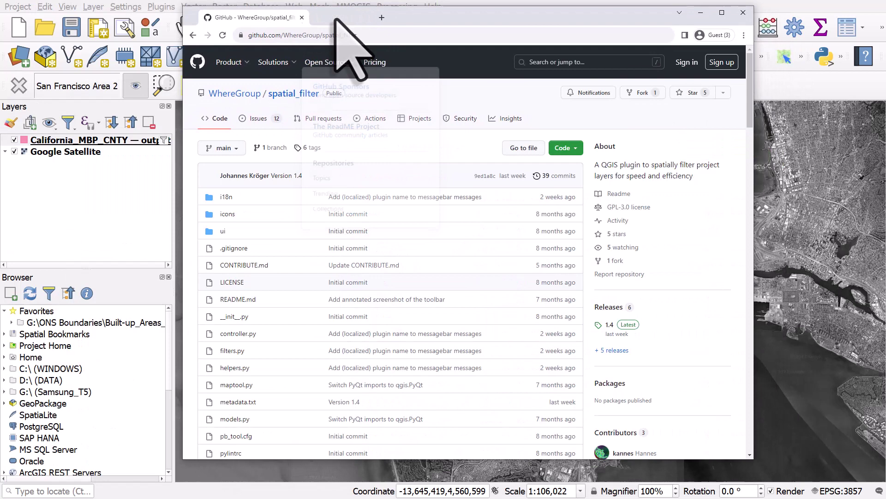
scroll(588, 181, "down", 3)
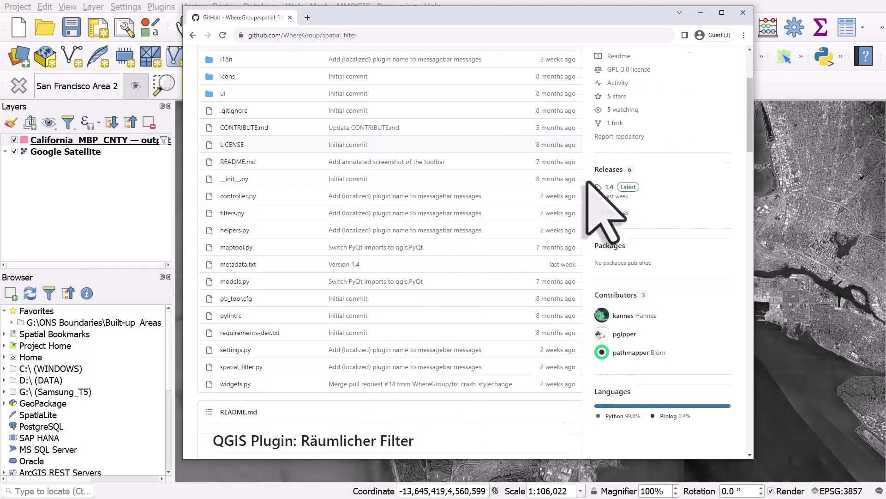
scroll(587, 181, "down", 6)
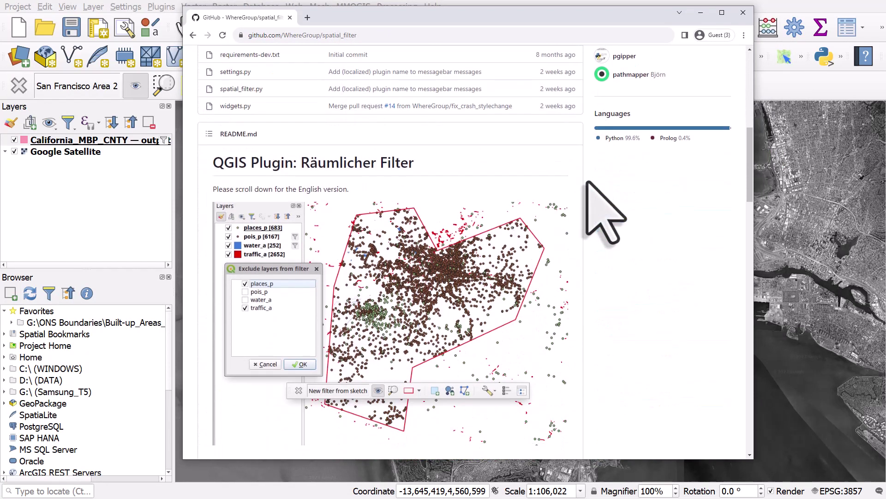
scroll(605, 213, "down", 1)
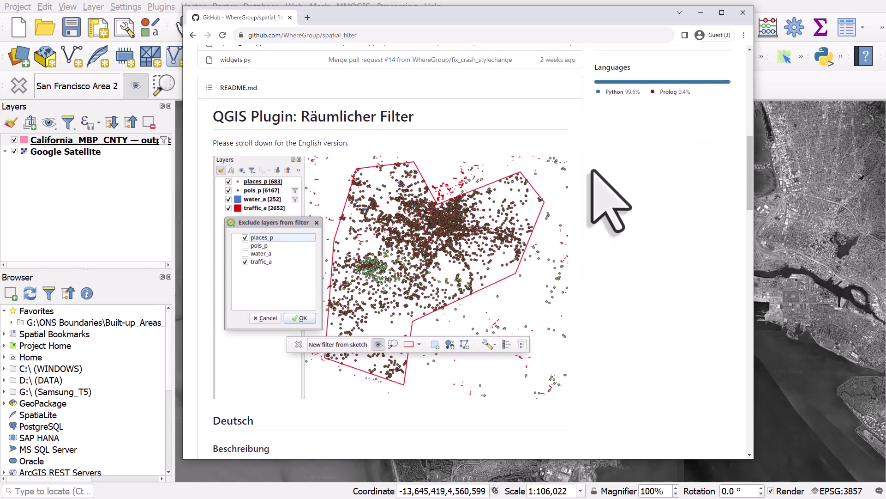
scroll(588, 181, "down", 9)
scroll(592, 171, "down", 15)
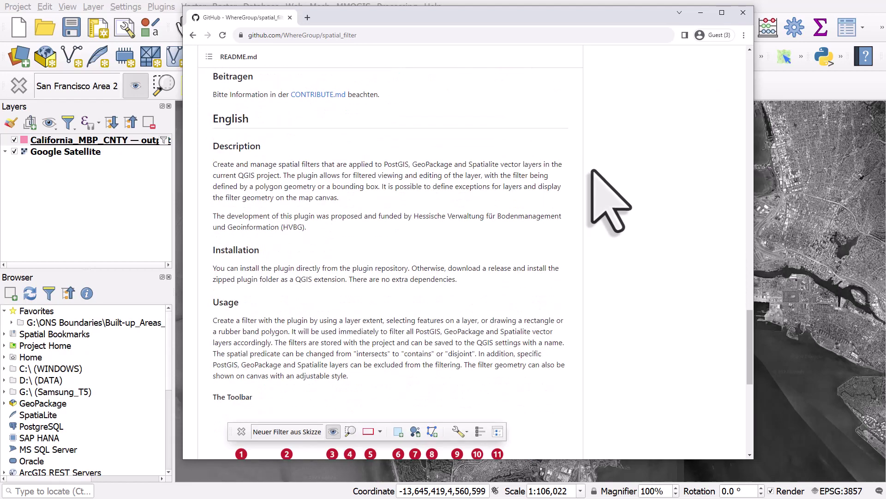
scroll(592, 171, "down", 6)
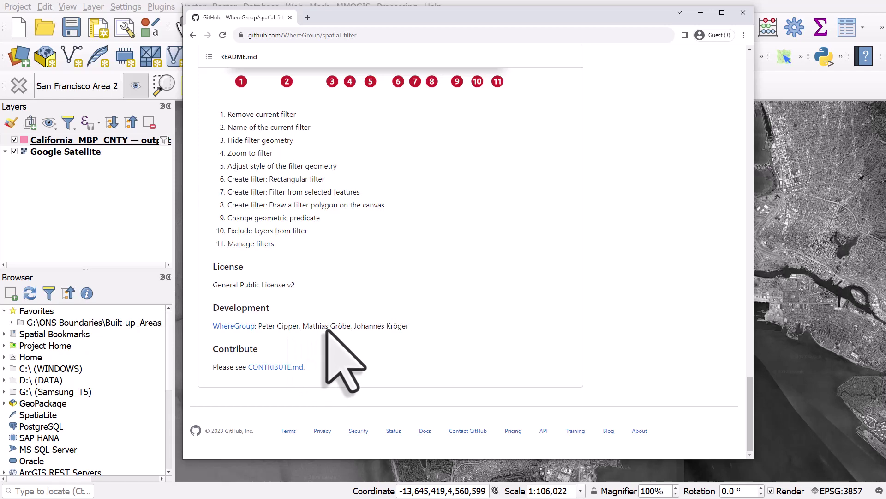
- Close the GitHub browser window to return to the filtered QGIS map
left_click(701, 12)
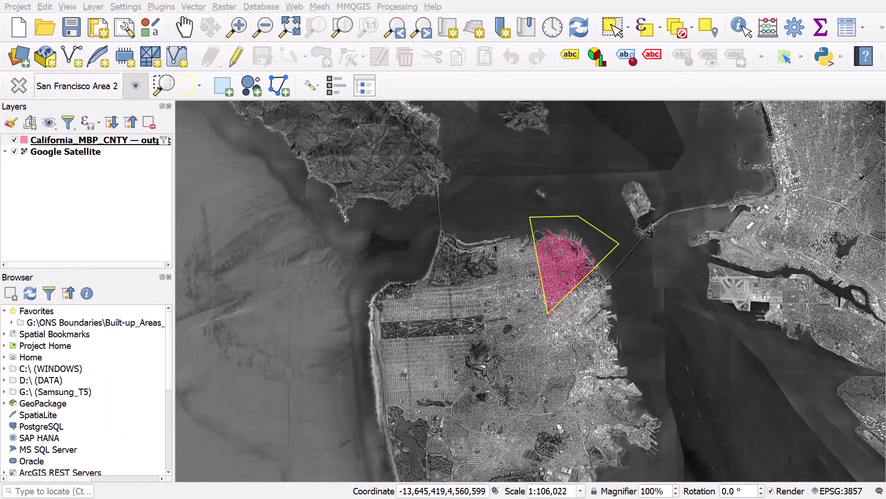